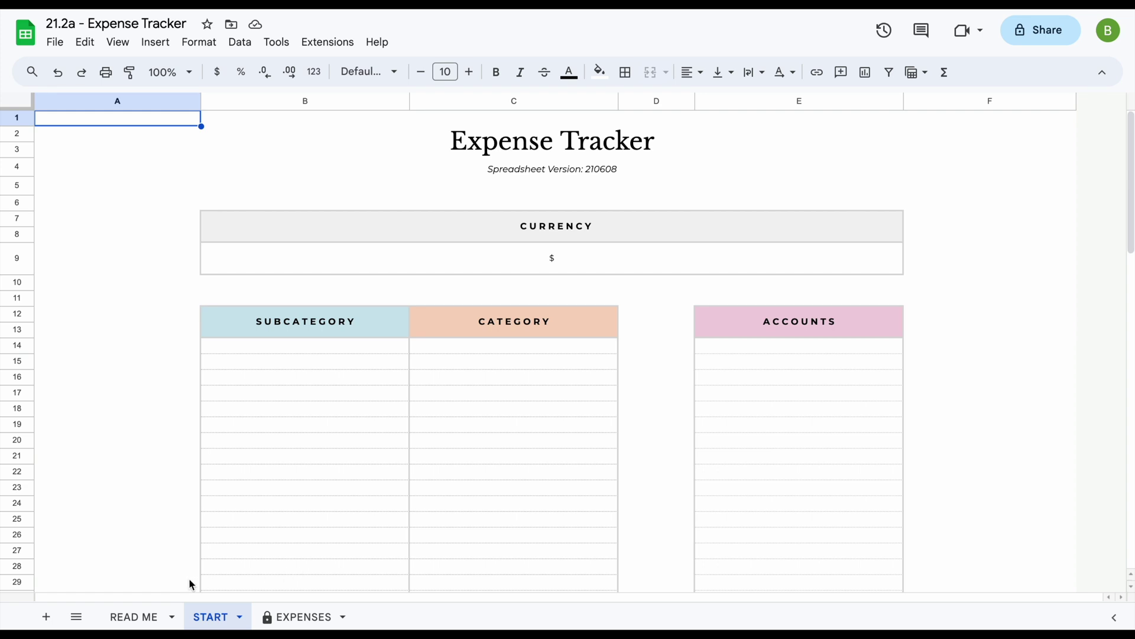
Review the READ ME, START and EXPENSES sheets of the template.
click(134, 615)
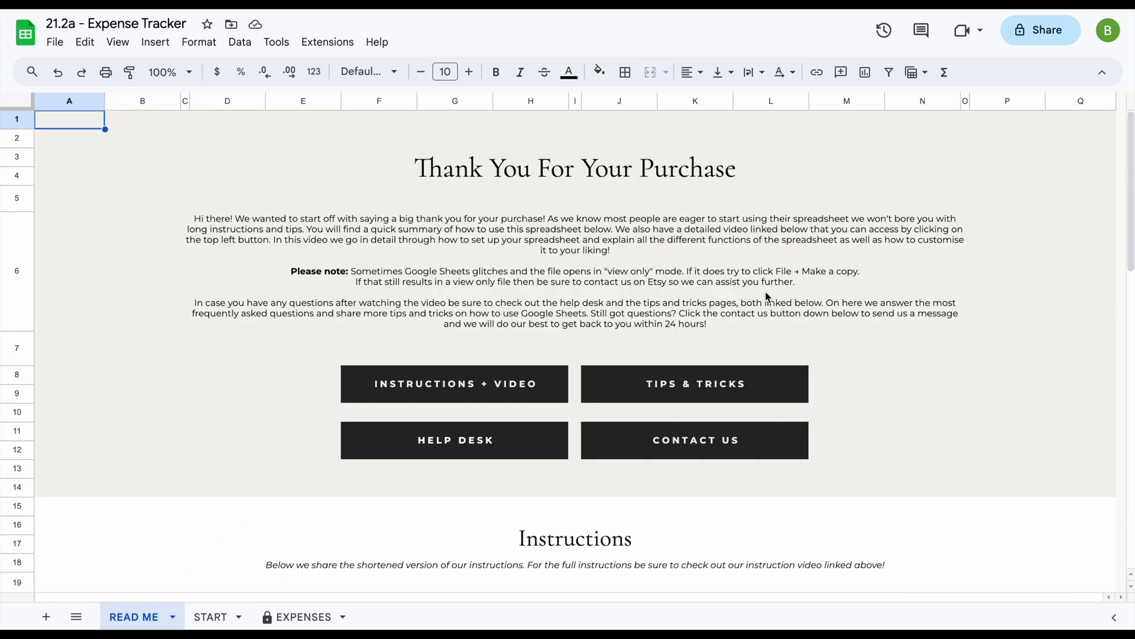
scroll(766, 295, down, 5)
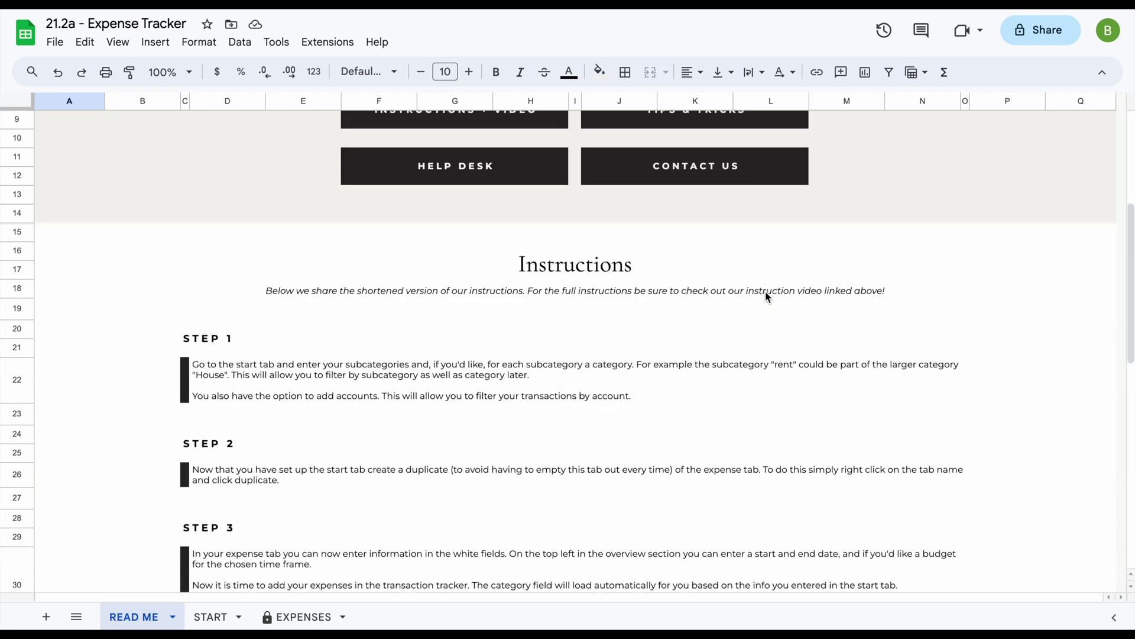
scroll(766, 295, up, 5)
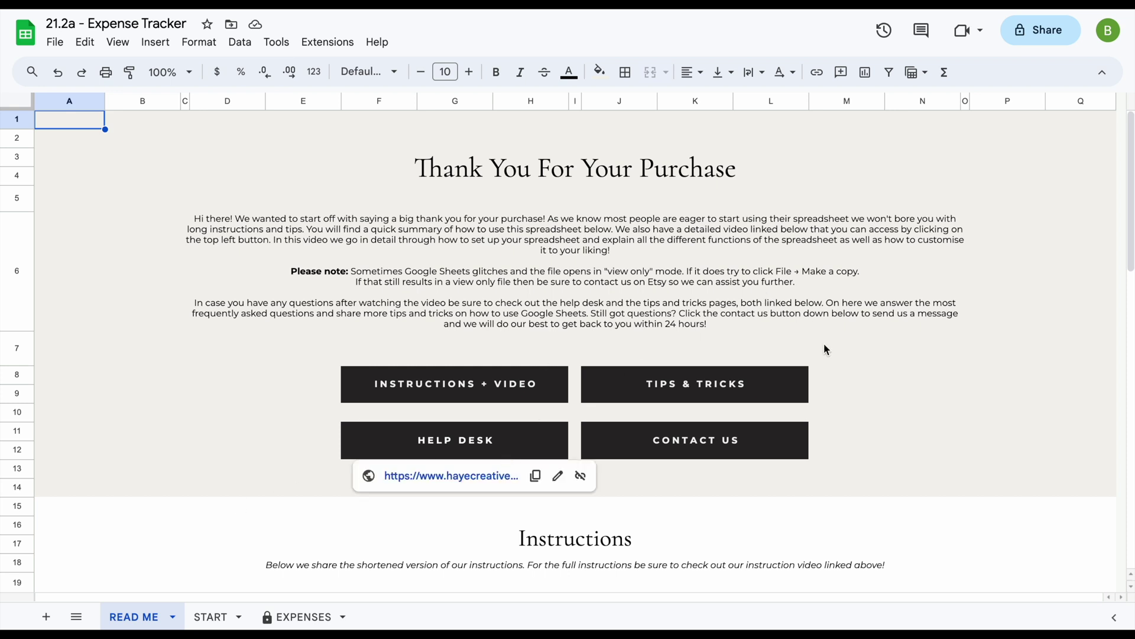
click(213, 619)
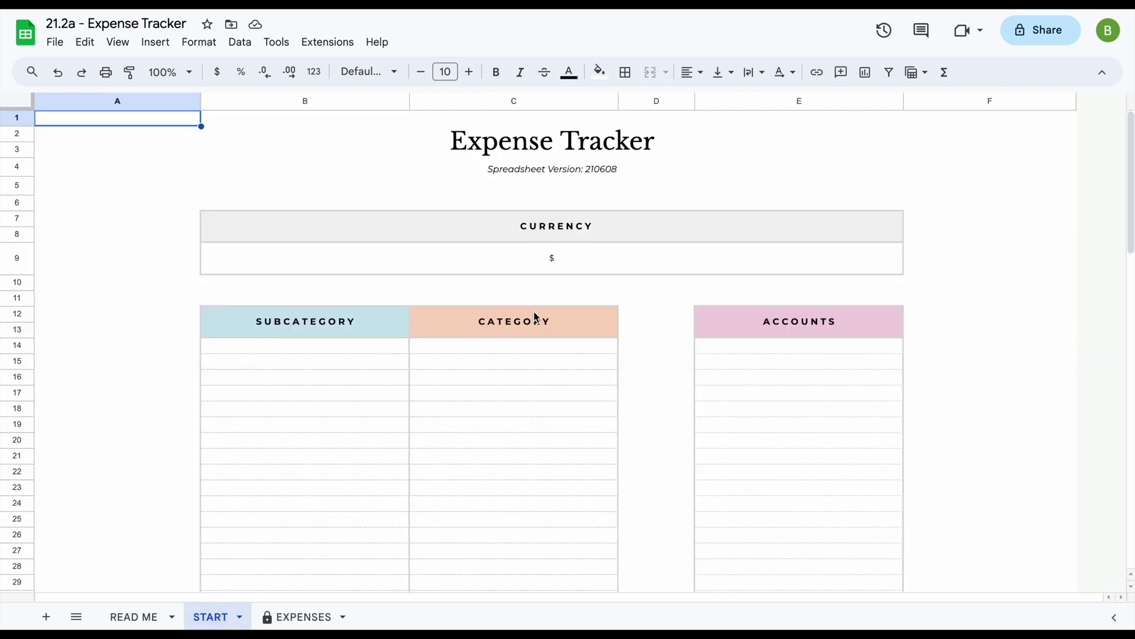
click(304, 616)
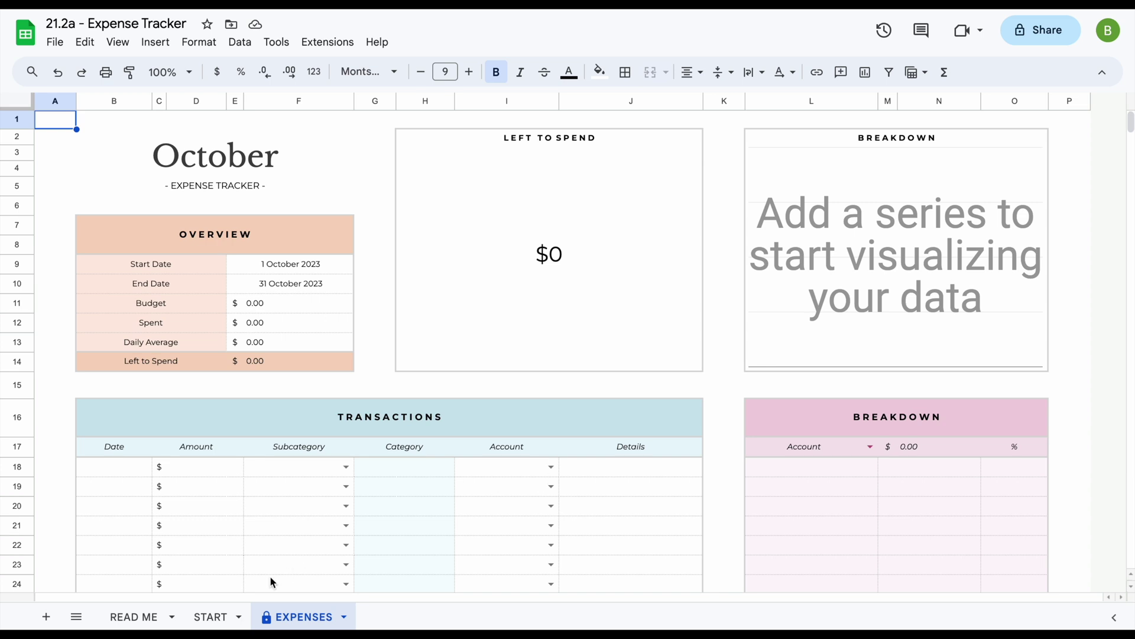
click(214, 617)
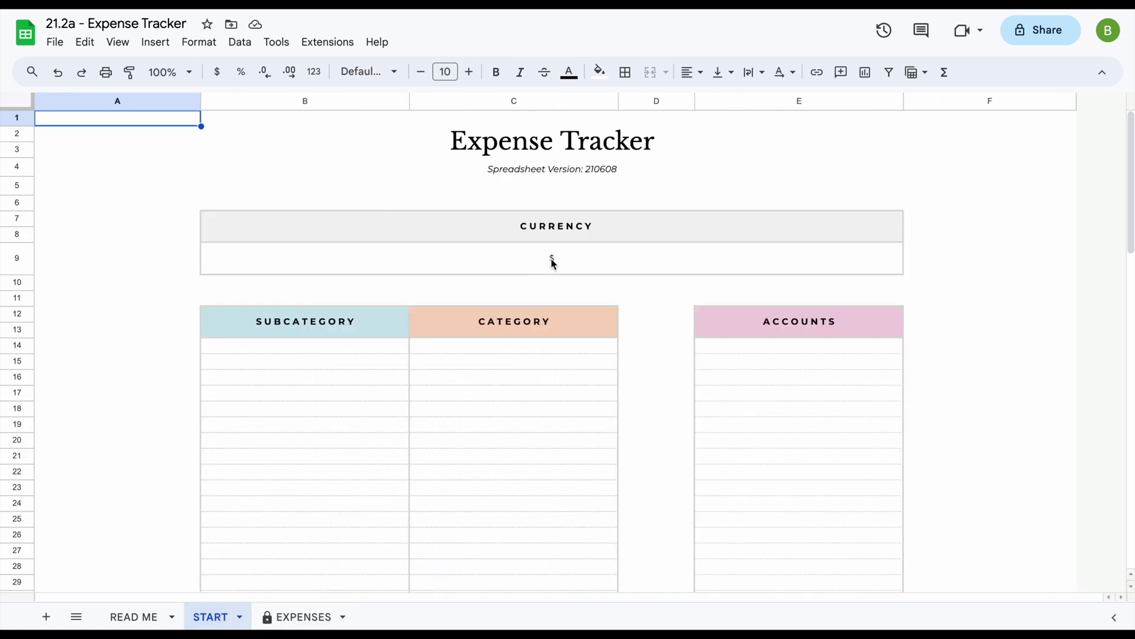
Change the START sheet currency symbol from $ to € and confirm EXPENSES shows euros.
click(572, 260)
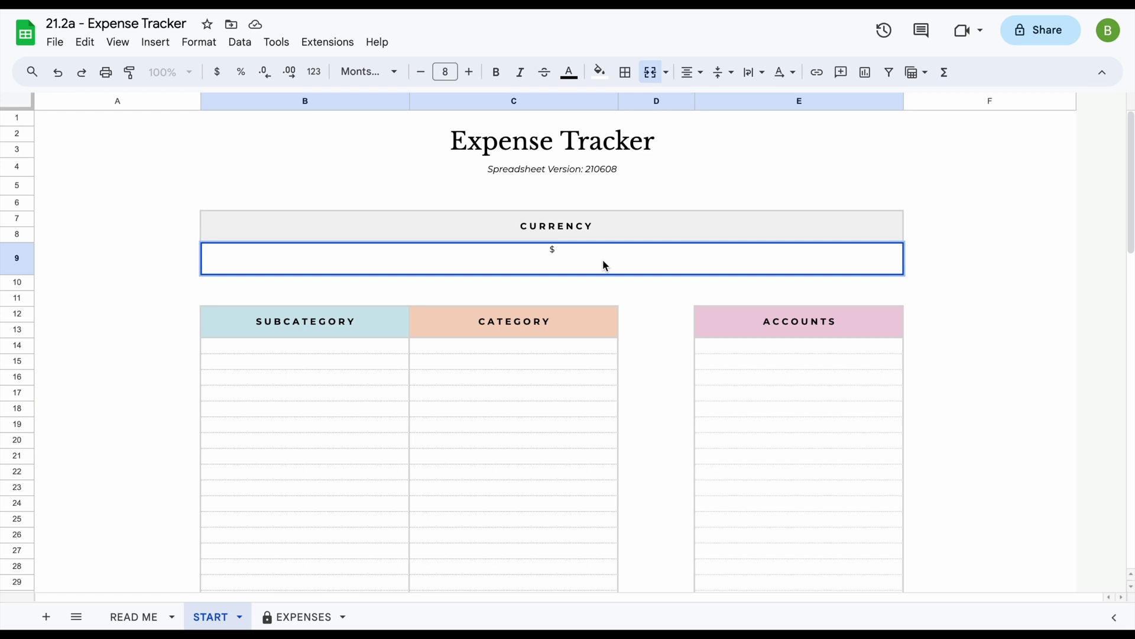
key(BackSpace)
text(€)
key(Return)
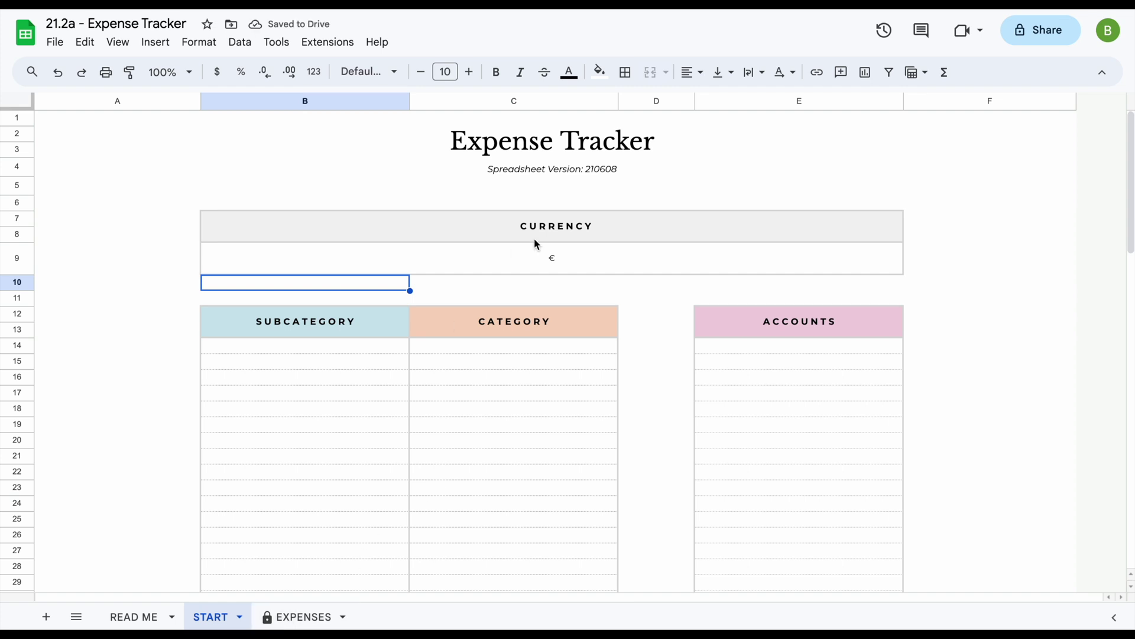
click(300, 611)
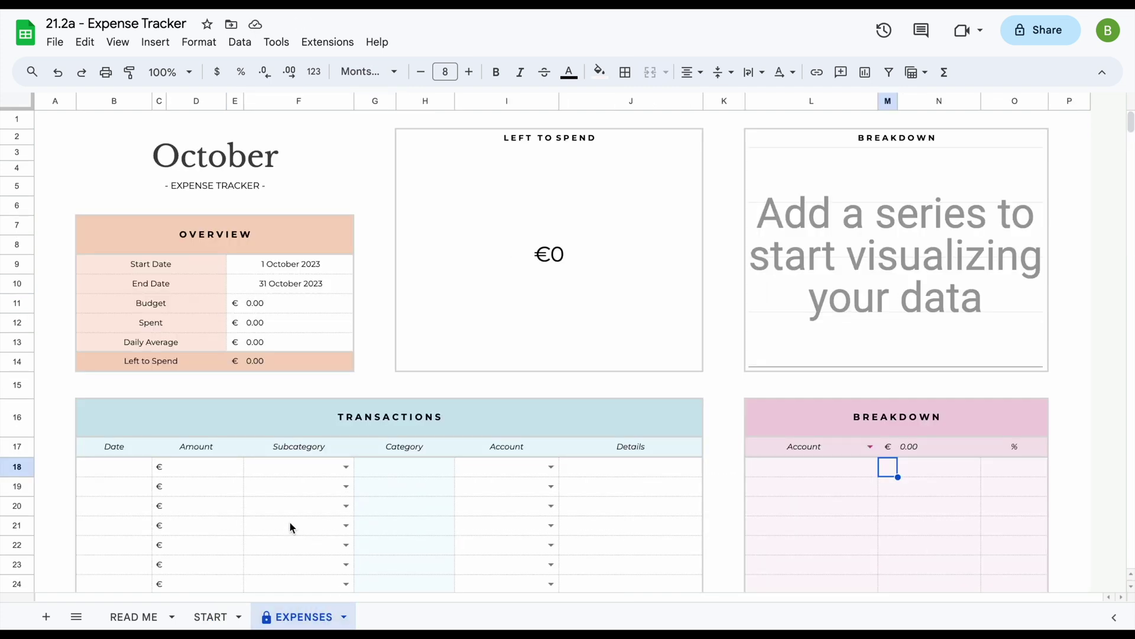
click(211, 616)
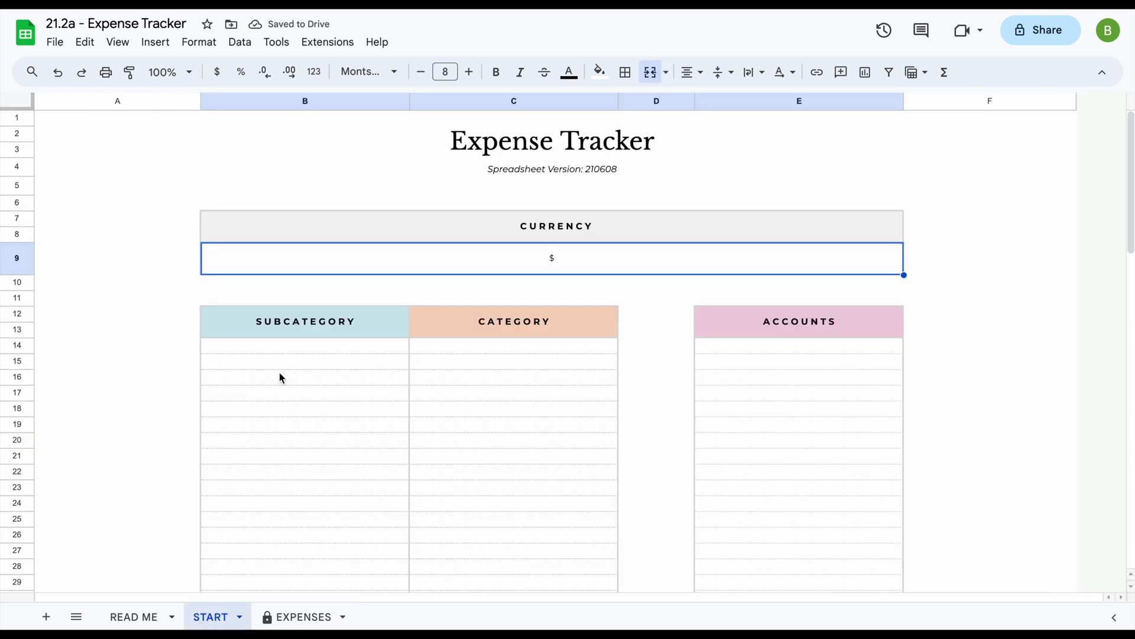
Enter subcategories Rent, Netflix, Disney + and Gym starting at B14.
click(323, 351)
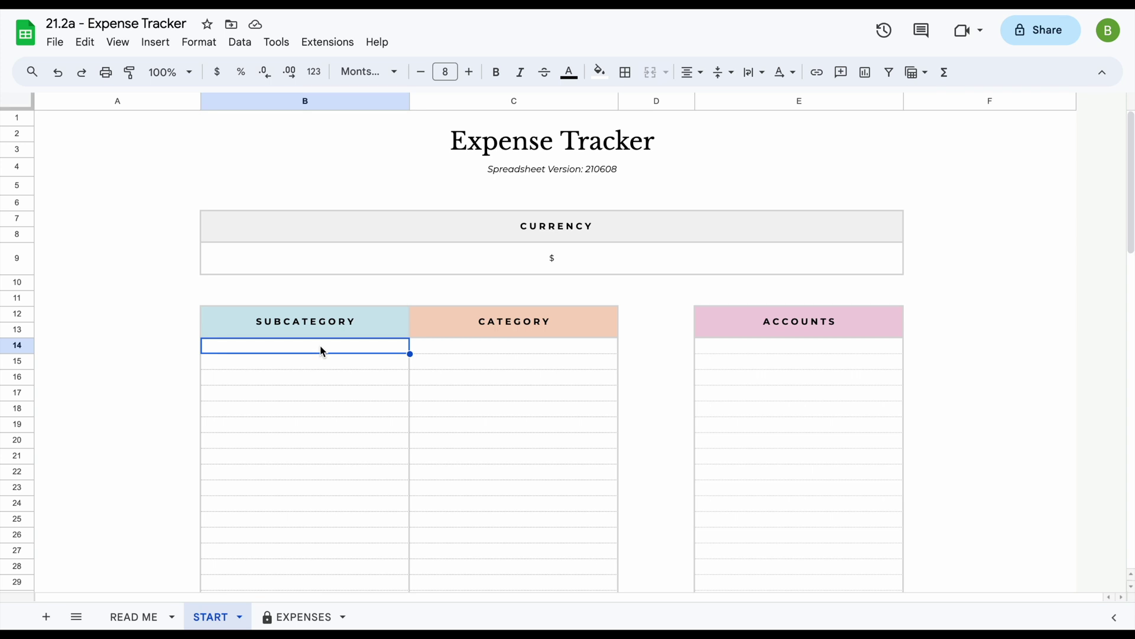
text(Rent)
key(Return)
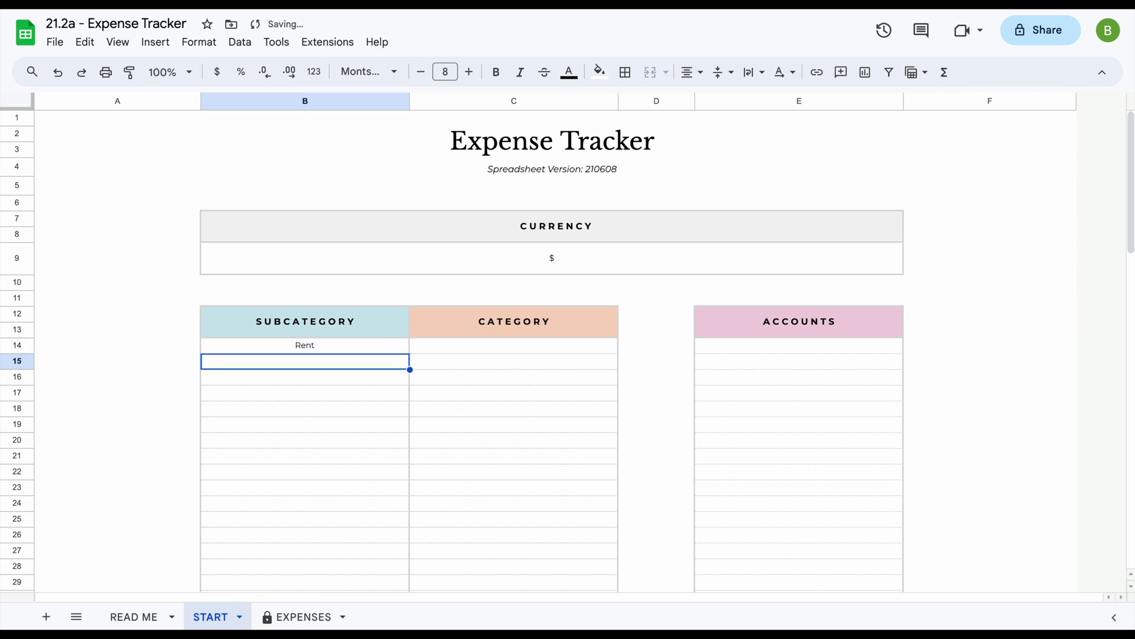
text(Netflix)
key(Return)
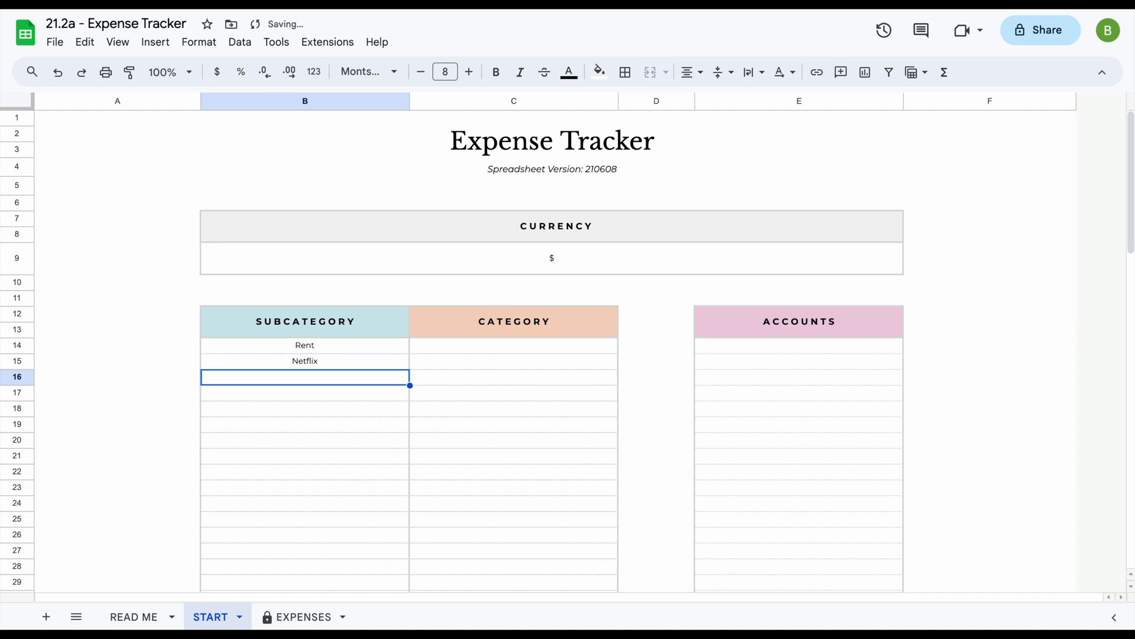
text(Disney {P)
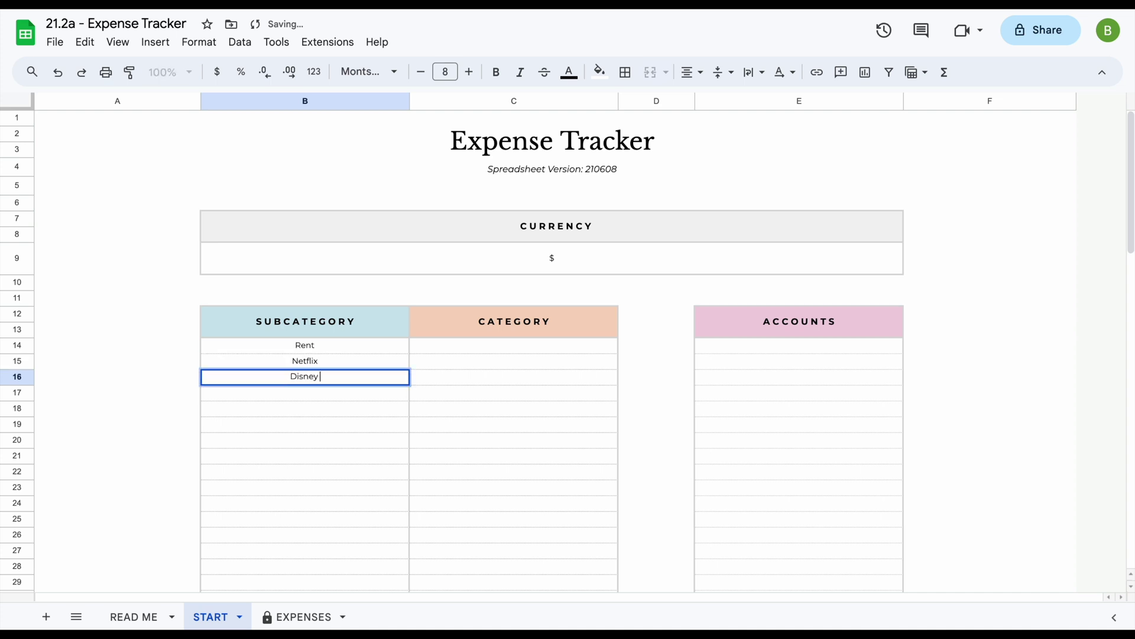
key(BackSpace)
key(BackSpace)
text(+)
key(Return)
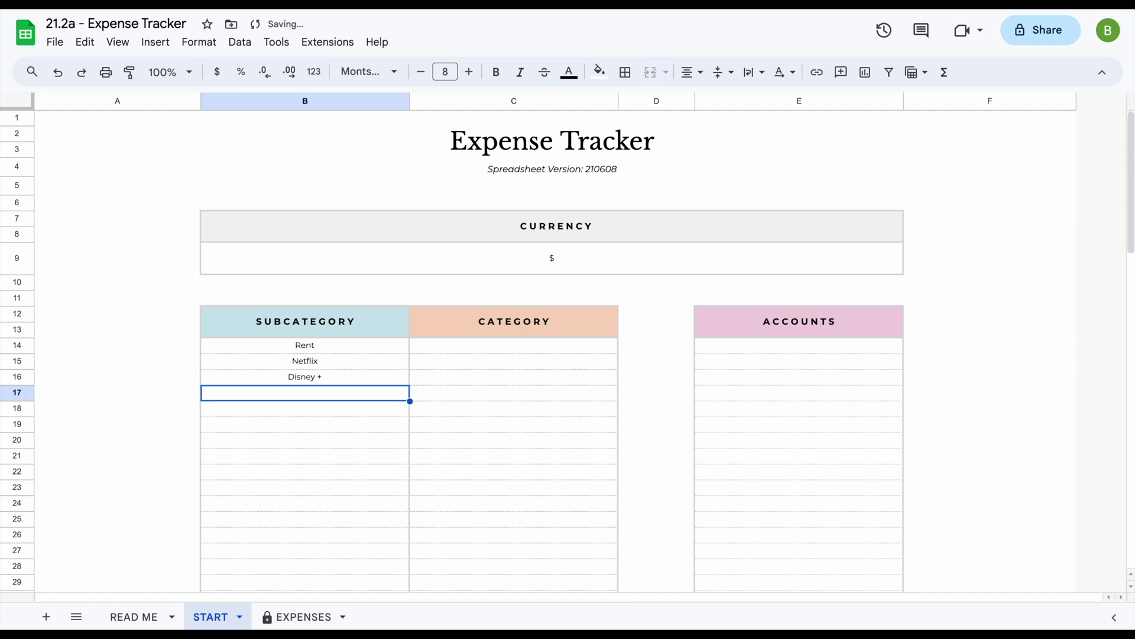
text(Gym)
key(Return)
Add Phone, Internet, Car, Groceries and Coffee below them in the subcategory list.
text(Phone)
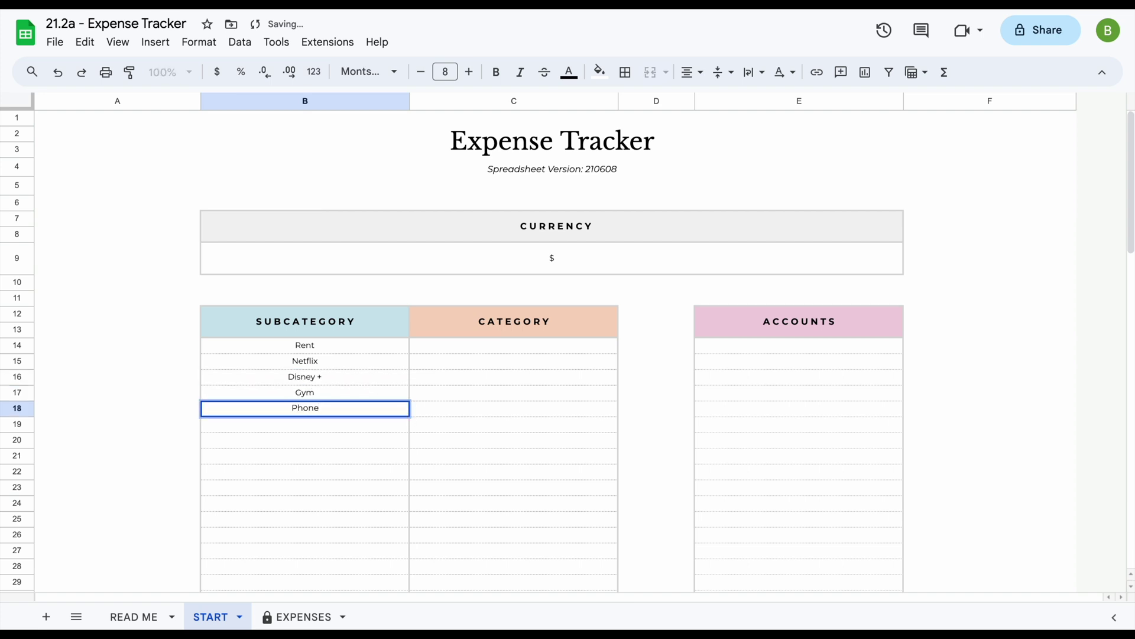
key(Return)
text(Internet)
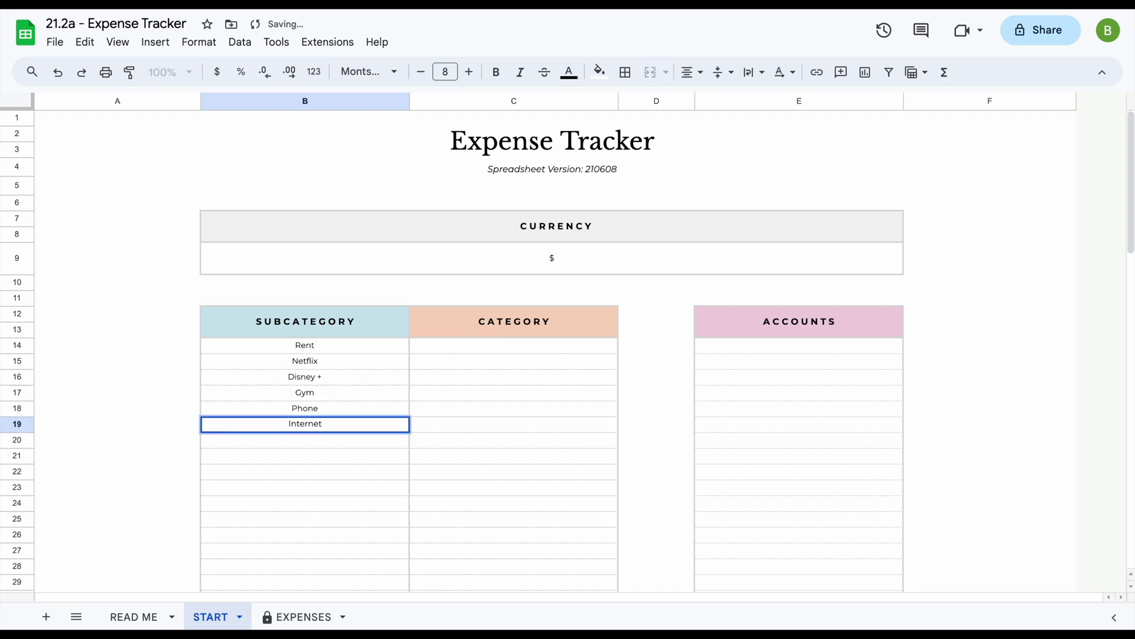
key(Return)
text(Car)
key(Return)
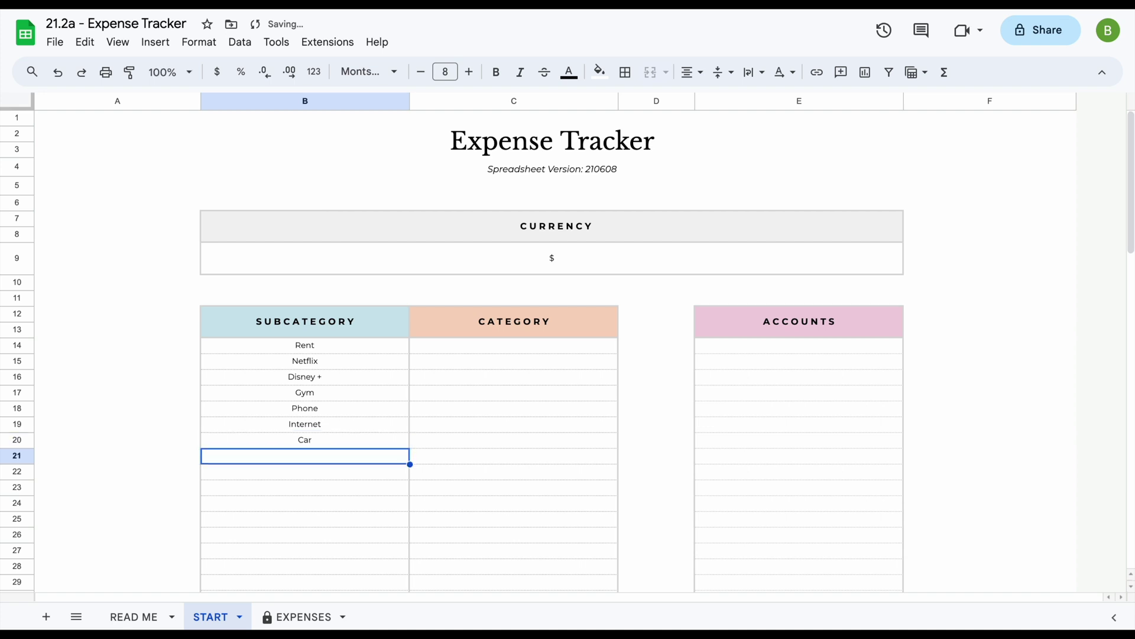
text(Groceri)
key(BackSpace)
key(BackSpace)
key(BackSpace)
key(BackSpace)
key(BackSpace)
text(oceri)
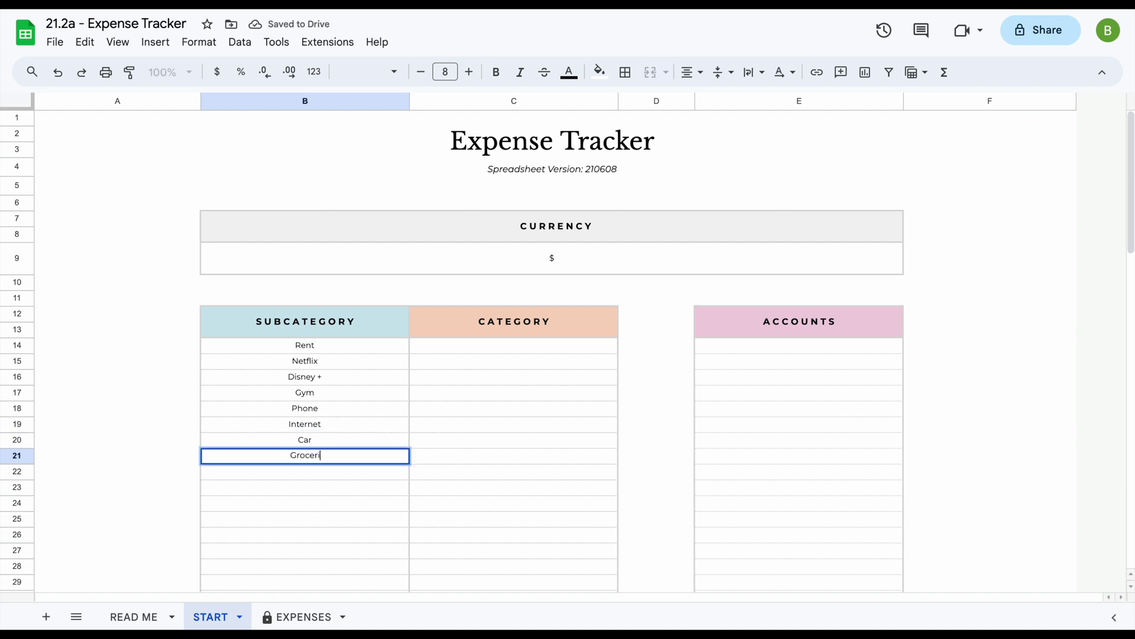
text(es)
key(Return)
text(Coffee)
key(Return)
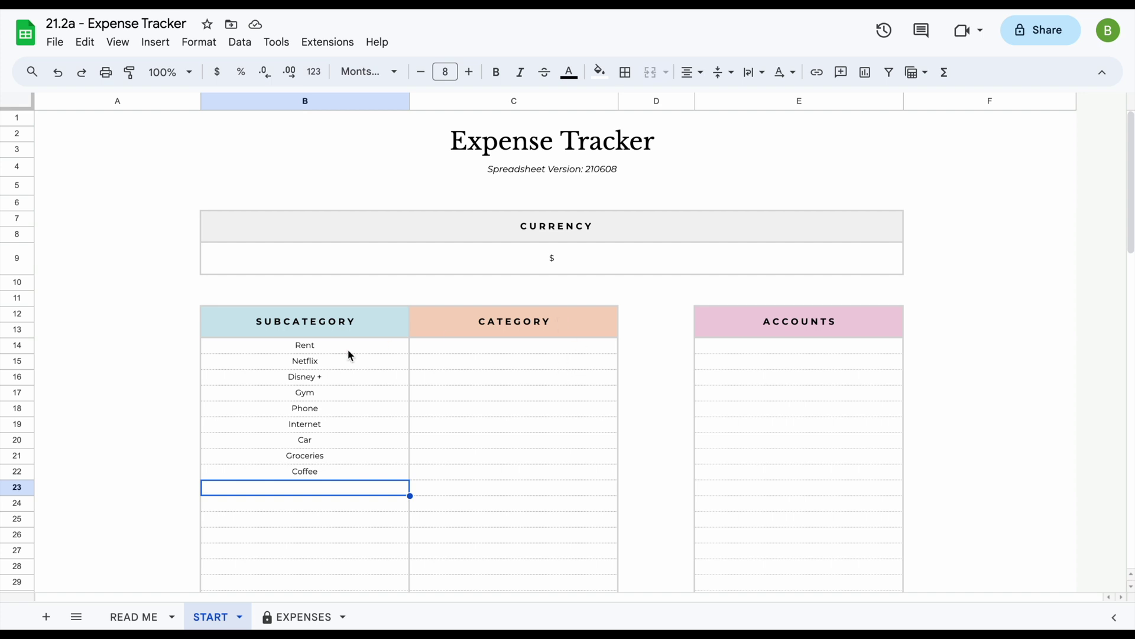
Give Rent and Internet the House category, and Netflix and Disney + Subscriptions.
click(488, 348)
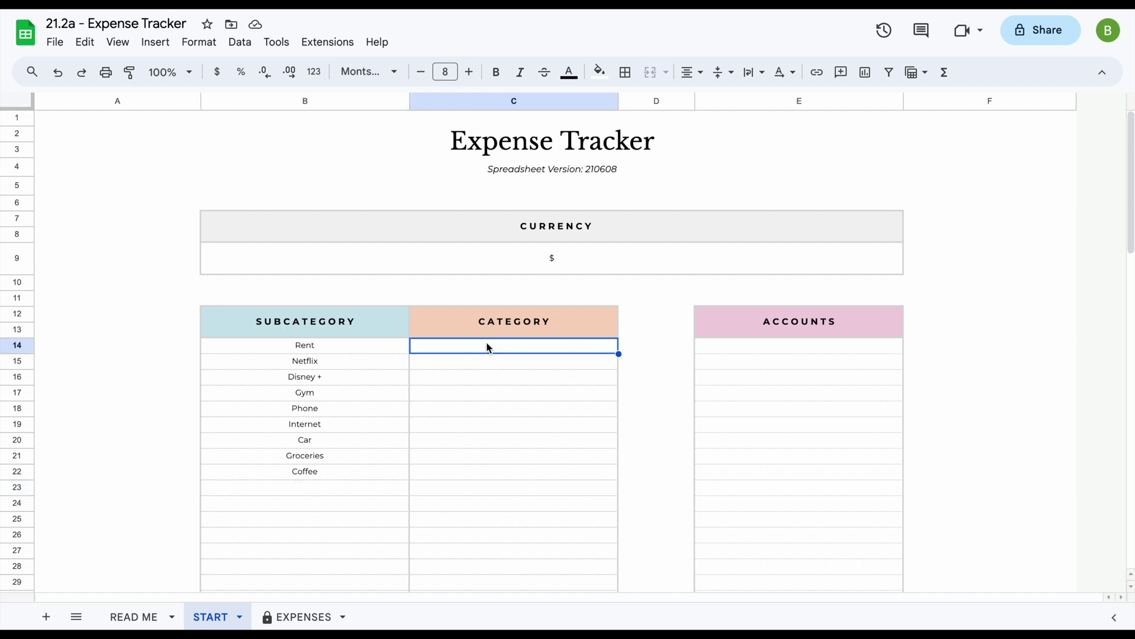
text(House)
key(Return)
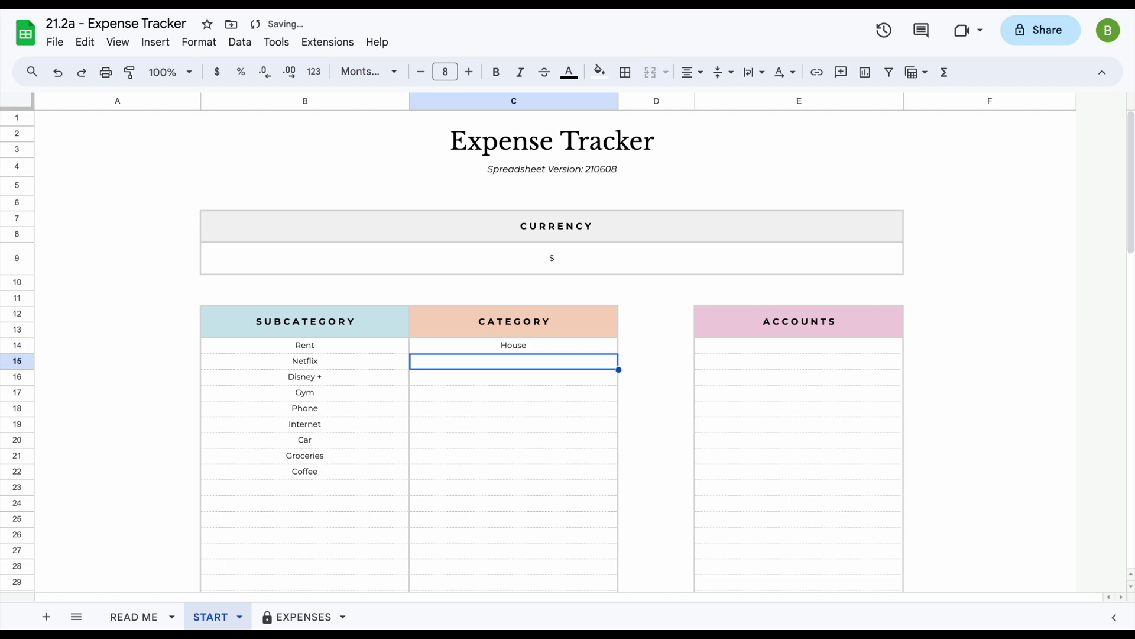
click(475, 421)
text(House)
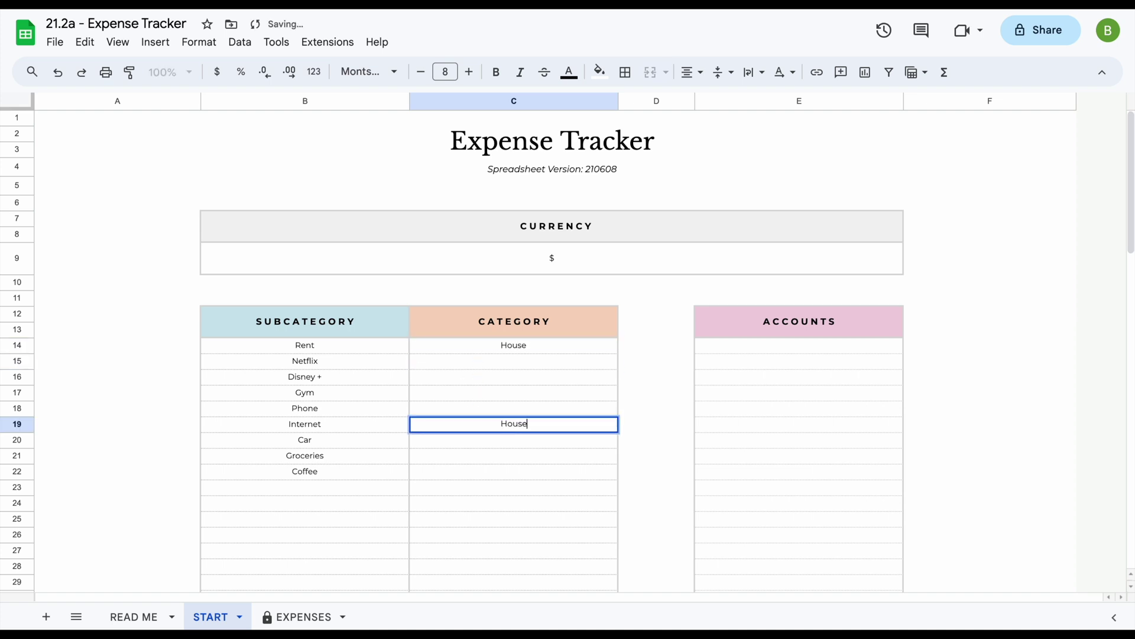
key(Return)
click(515, 366)
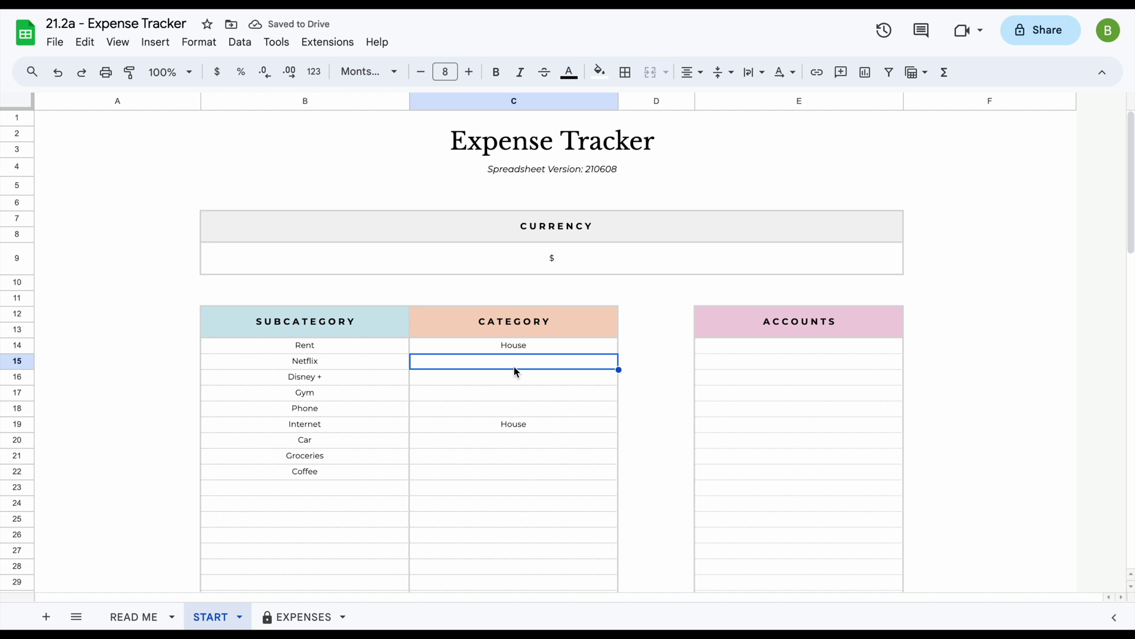
text(Subscriptions)
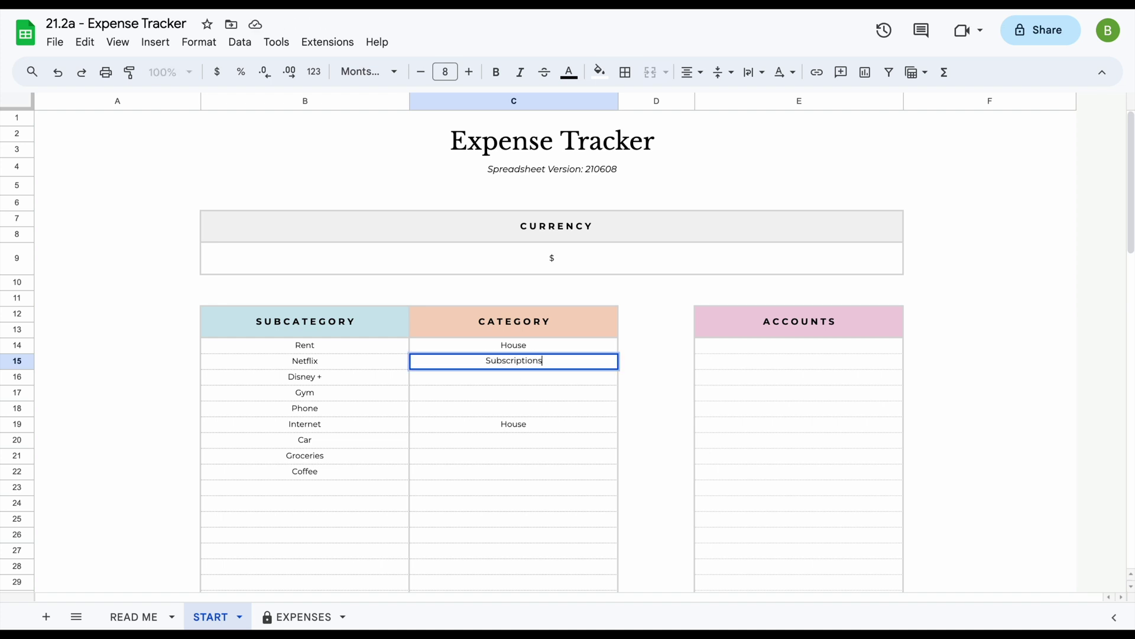
key(Return)
click(524, 362)
key(ctrl+c)
click(520, 378)
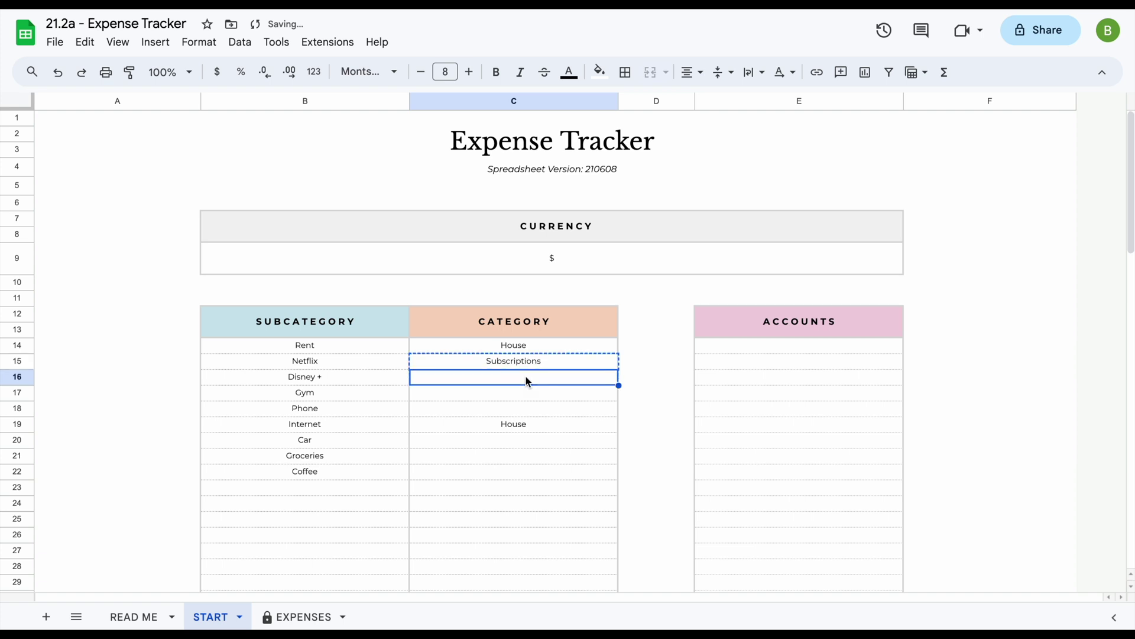
key(ctrl+v)
Set Gym to Health & Beauty, Phone to Monthly Bill and Car to Transport.
click(501, 395)
text(Mon)
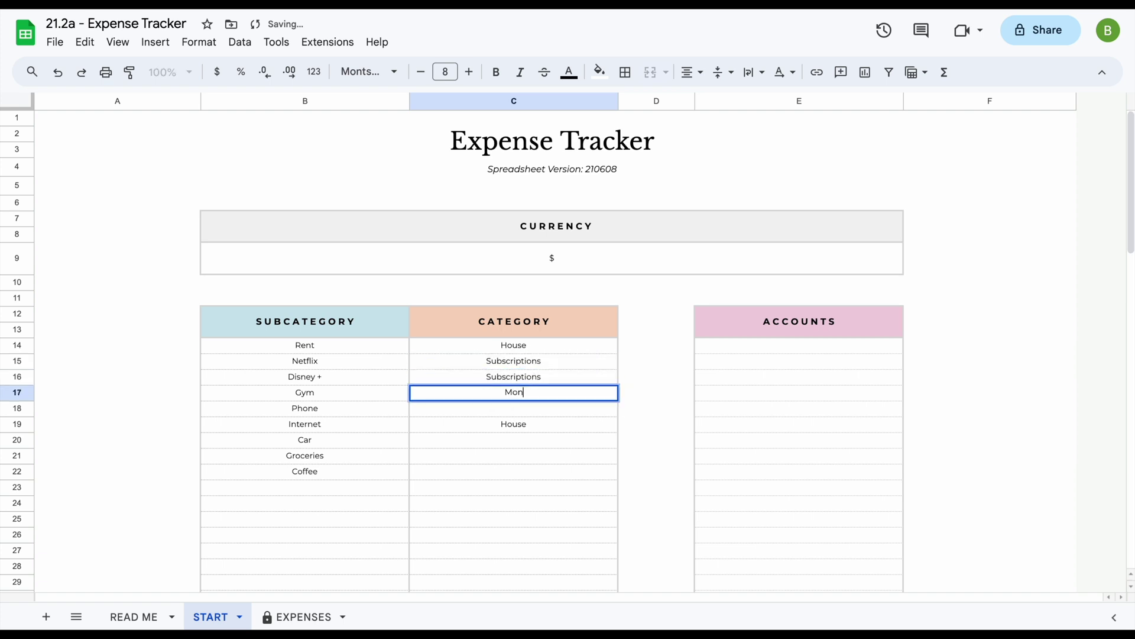
text(thly Bill)
key(ctrl+a)
text(Health & Beauty)
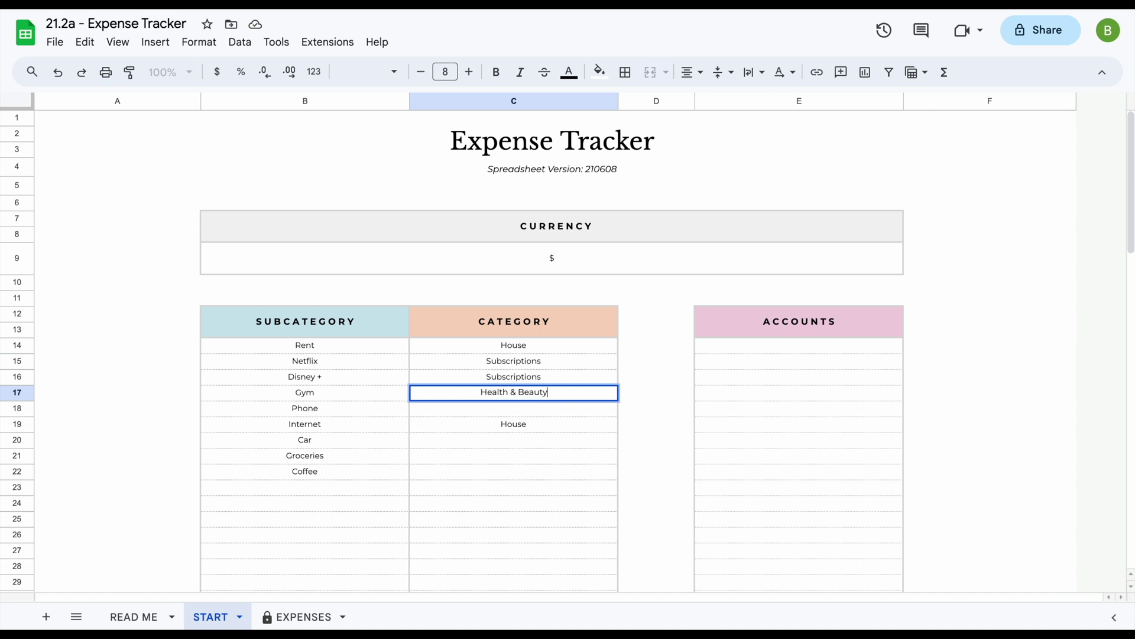
key(Return)
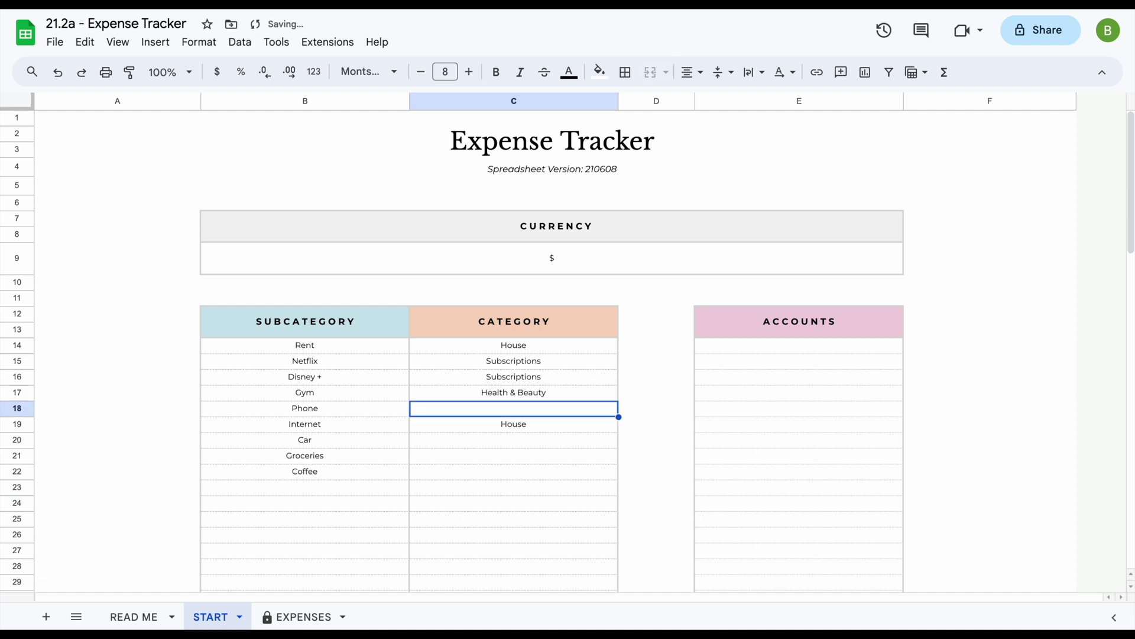
text(Monthly Bill)
key(Return)
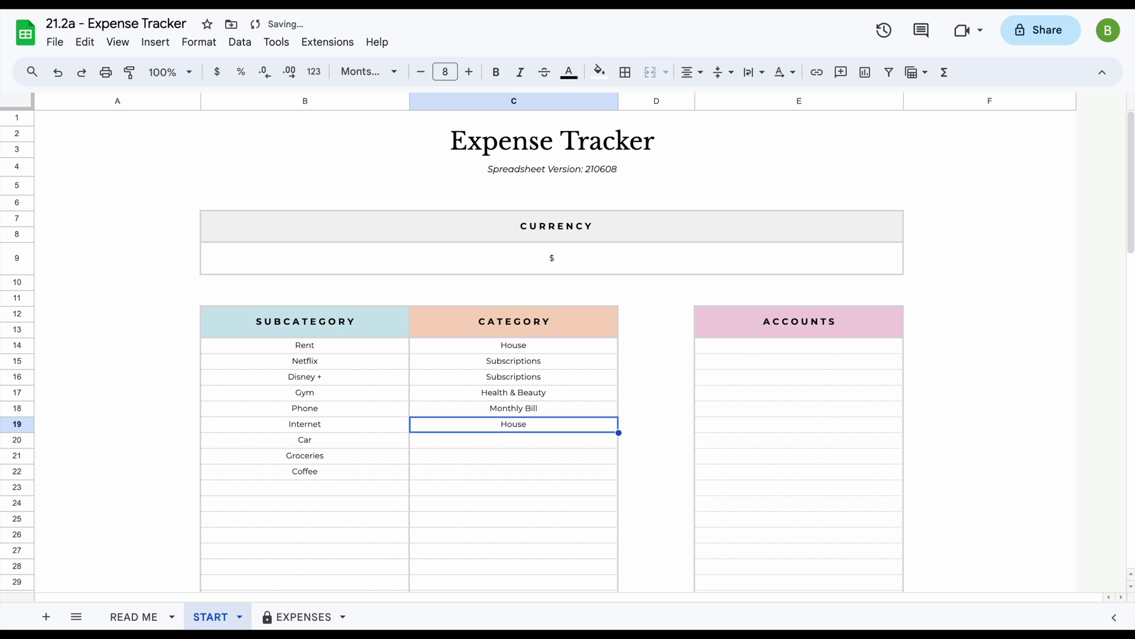
key(Down)
text(Transpor)
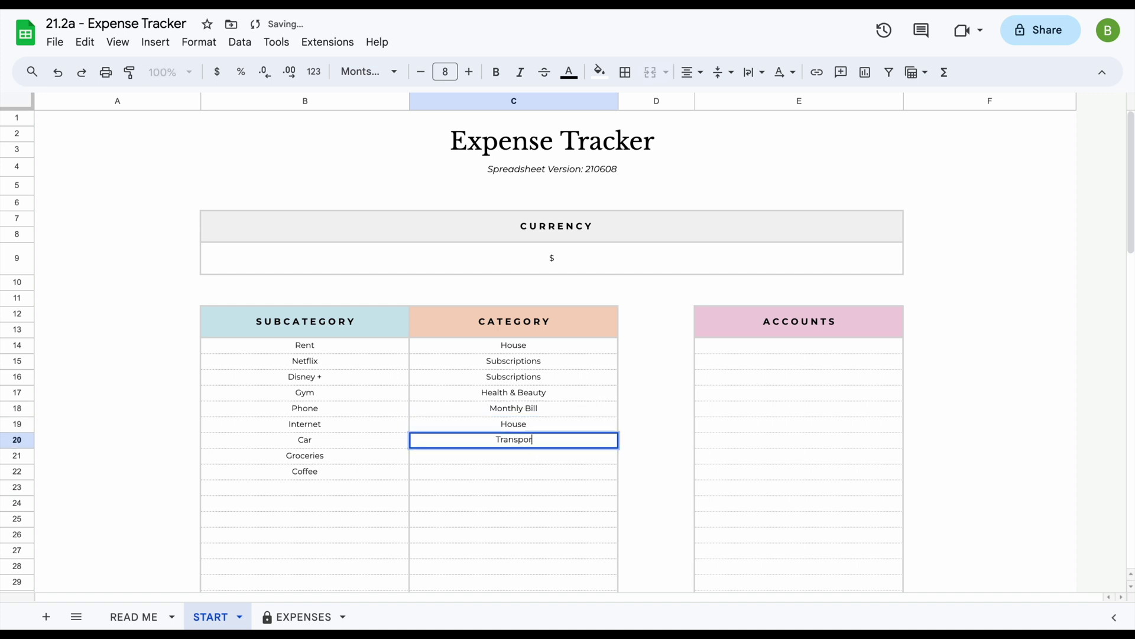
text(t)
key(Return)
Add a Fuel subcategory in B23 with the Transport category.
click(355, 489)
text(Fuel)
key(Return)
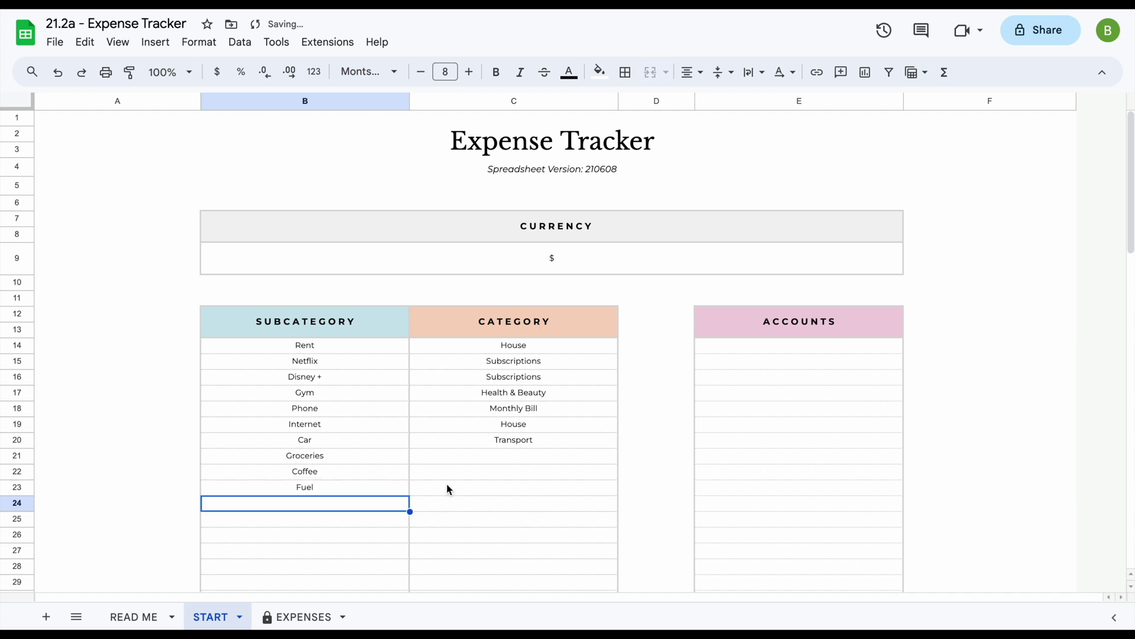
click(550, 441)
key(ctrl+c)
click(499, 486)
key(ctrl+v)
Assign Food & Drinks as the category for Groceries and Coffee.
click(520, 456)
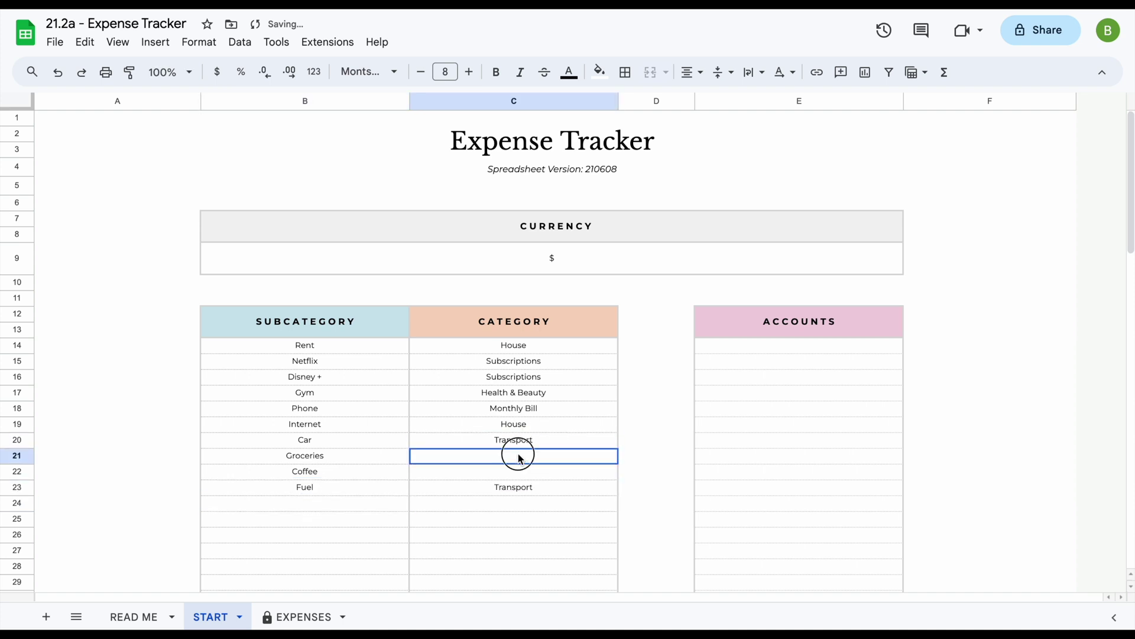
text(Food )
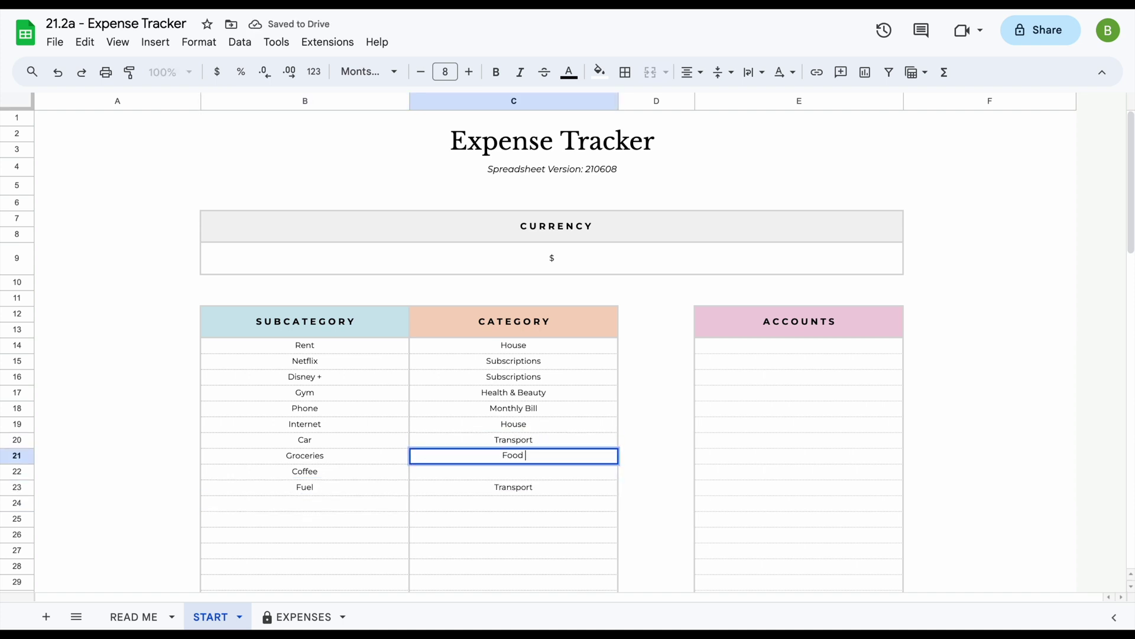
text(& Drinks)
key(Return)
click(535, 458)
key(ctrl+c)
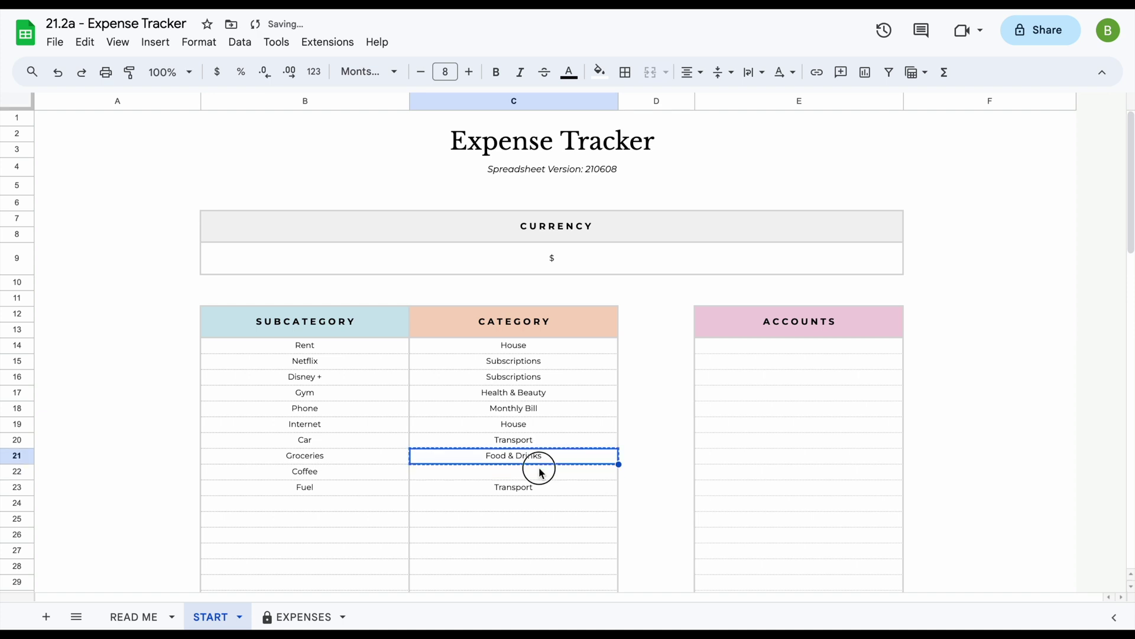
key(Down)
key(ctrl+v)
key(Down)
key(Down)
key(Down)
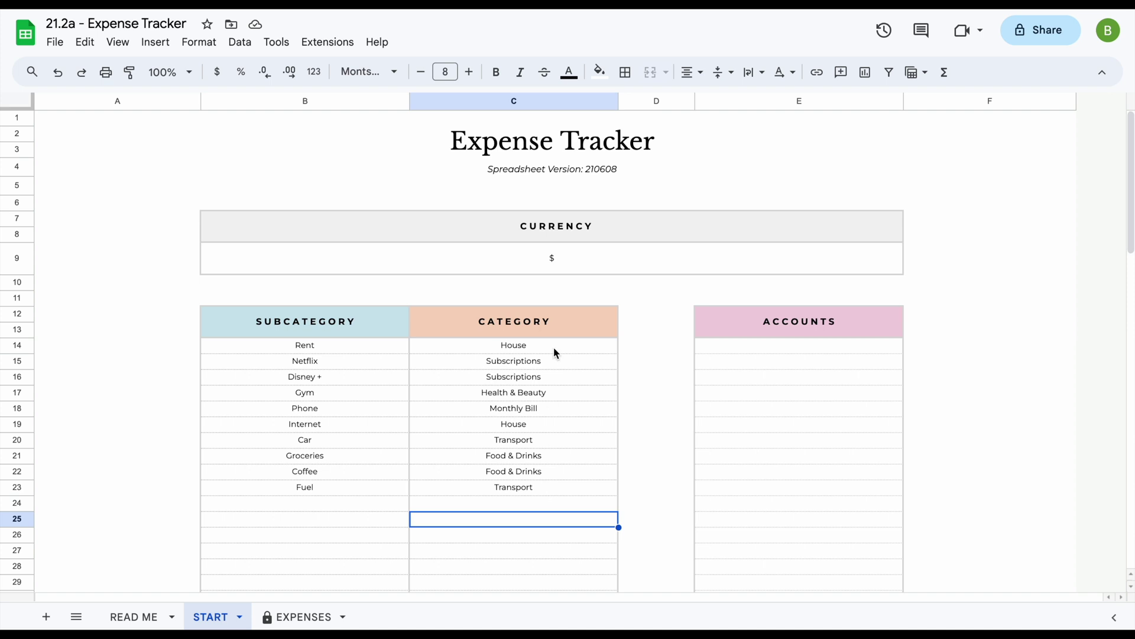
Fill the ACCOUNTS column from E14 with Credit Card #1, Checking and Credit Card #2.
click(764, 354)
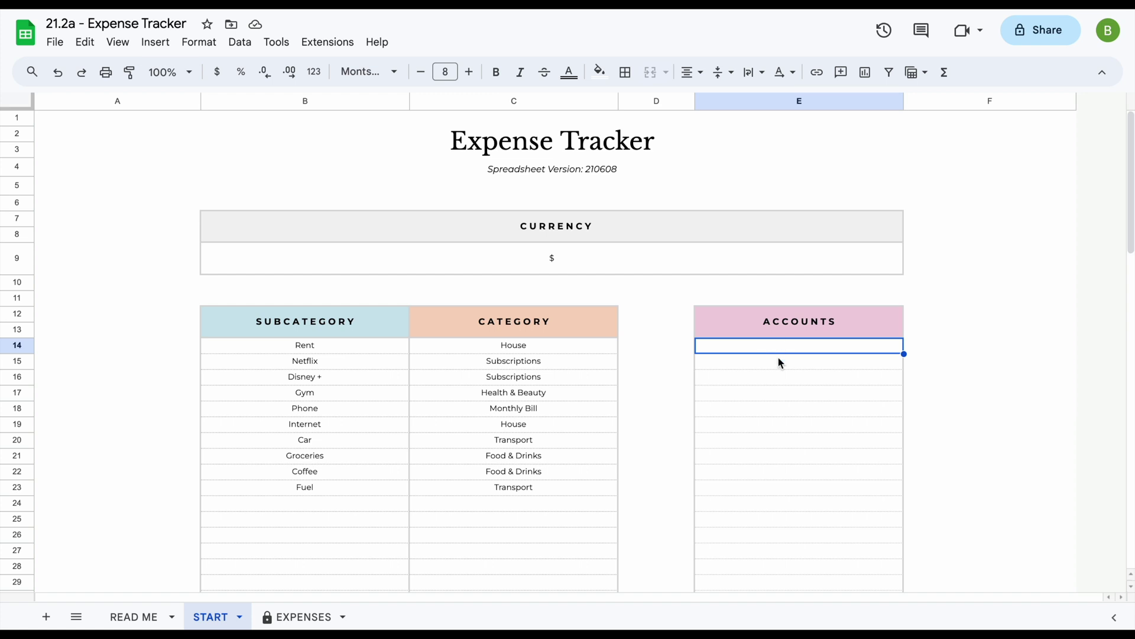
text(Credit Card #1)
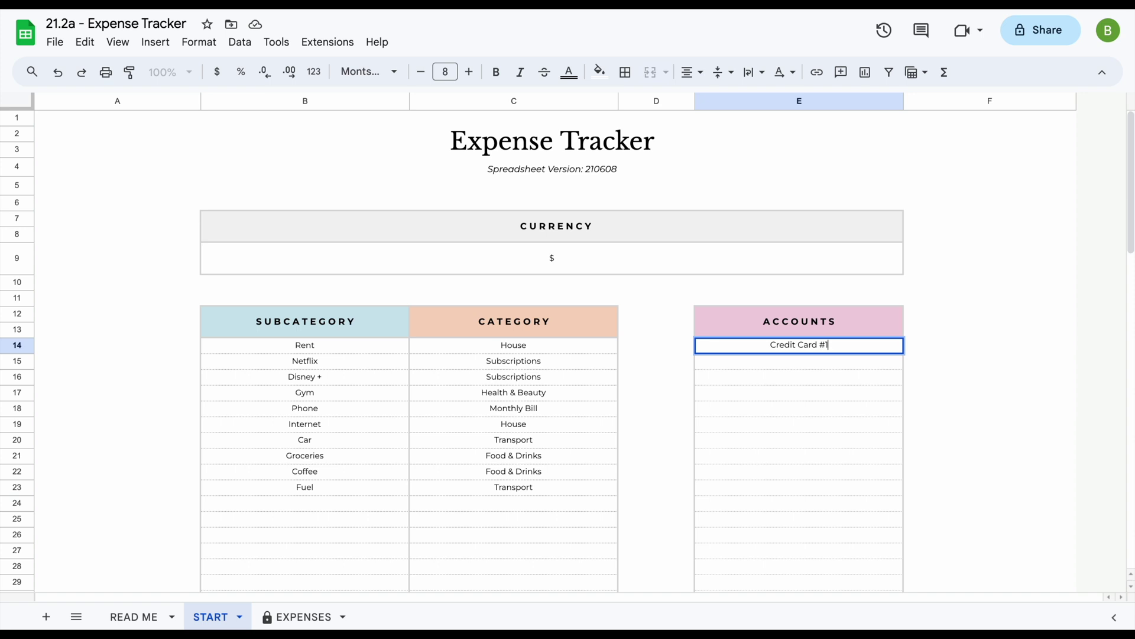
text(Credit )
text(Card)
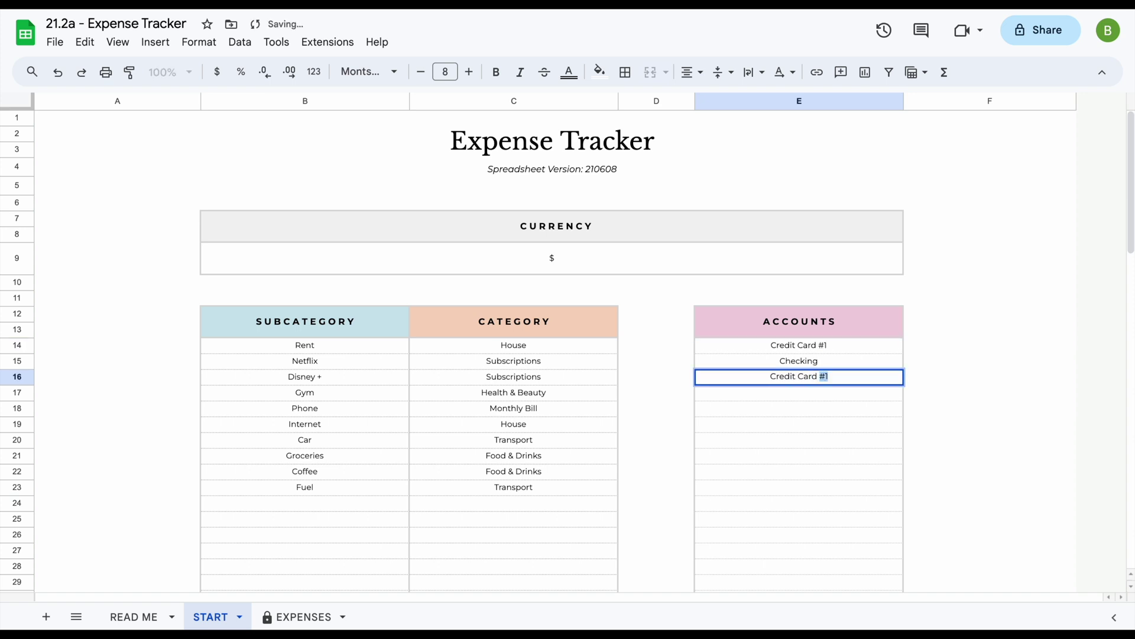
text(@)
key(BackSpace)
text(#2)
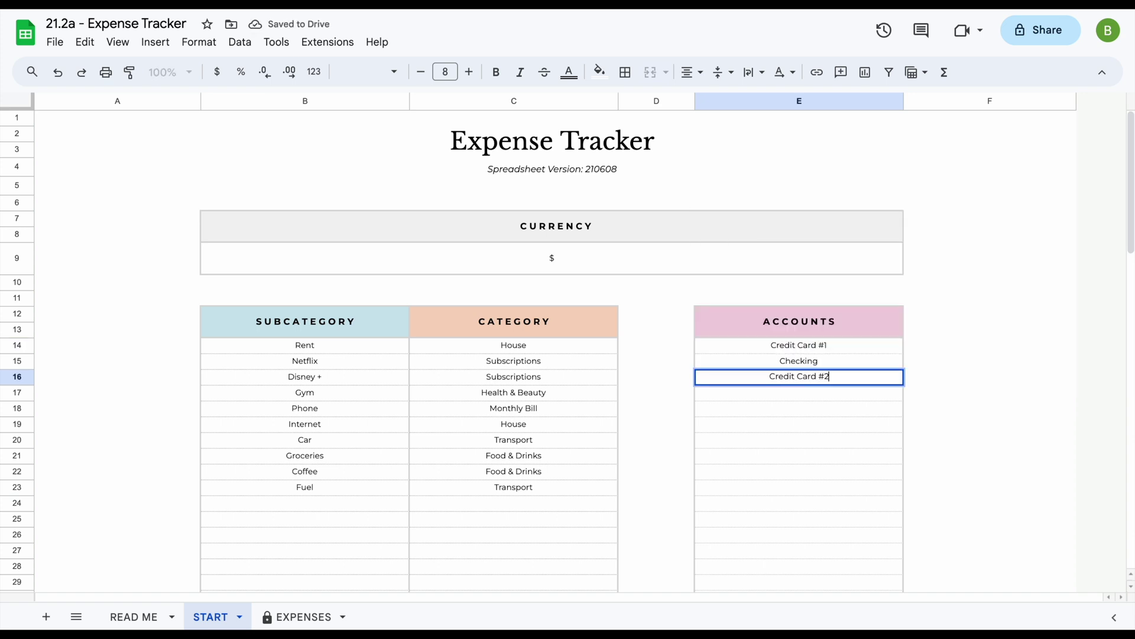
key(Return)
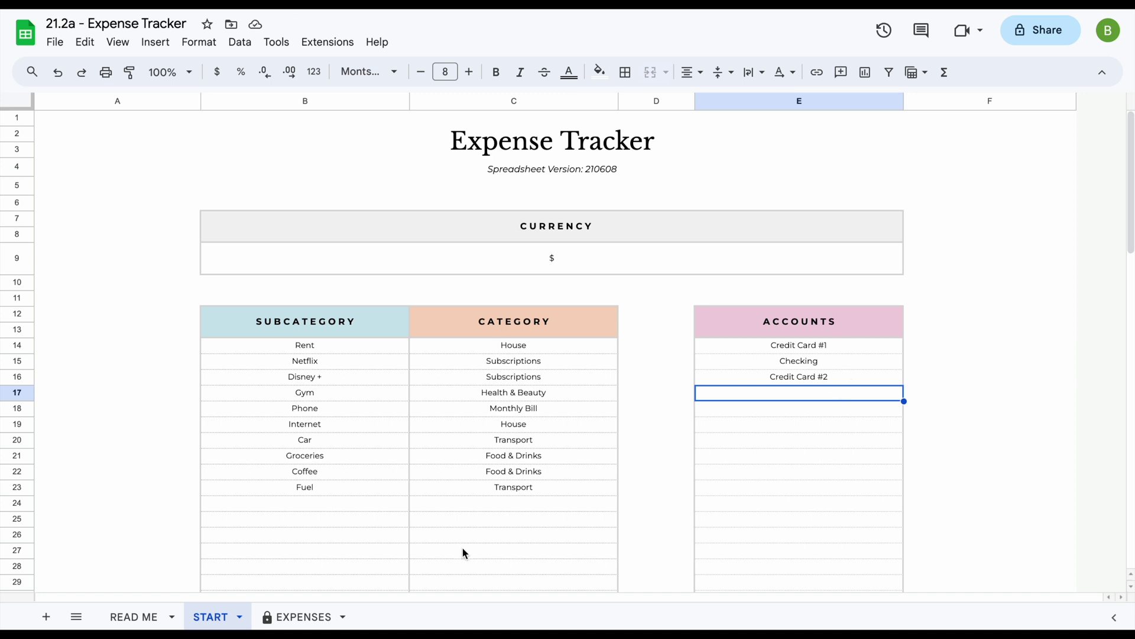
Duplicate the EXPENSES tab to create 'Copy of EXPENSES'.
click(302, 621)
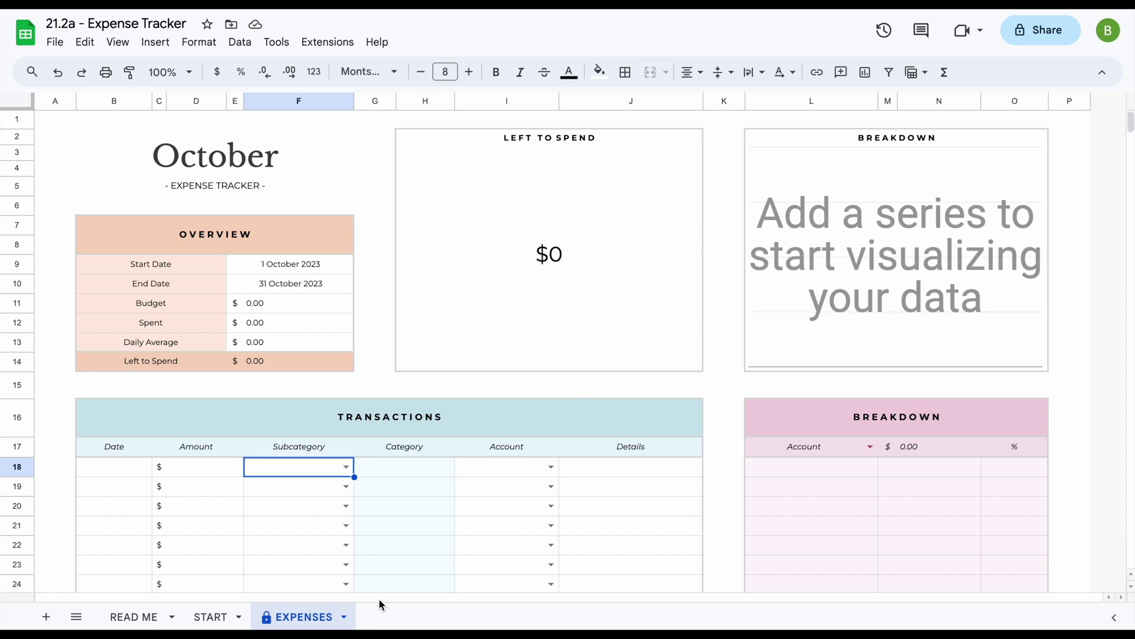
click(344, 618)
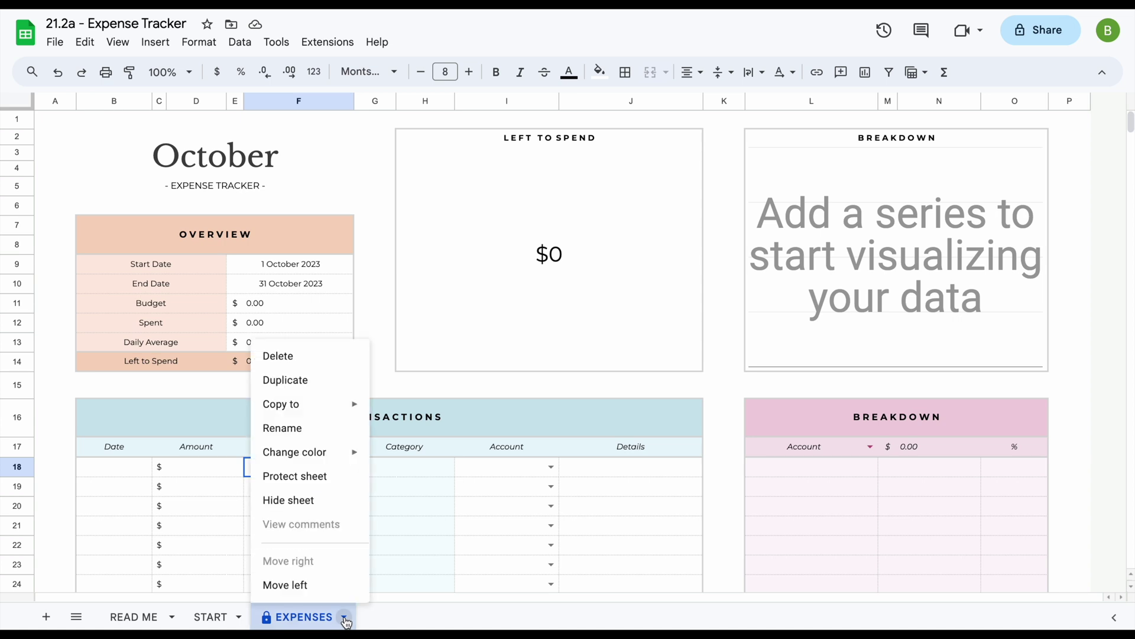
click(327, 388)
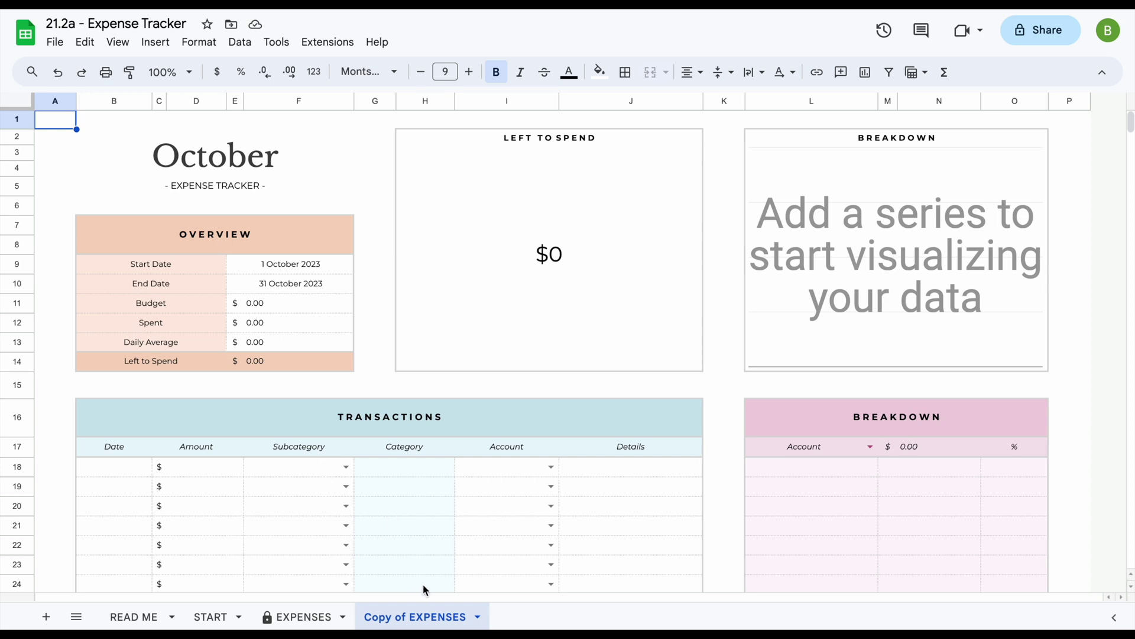
Set the tracker's Start Date to 1 September 2023 and End Date to 30 September 2023.
double_click(302, 273)
click(327, 289)
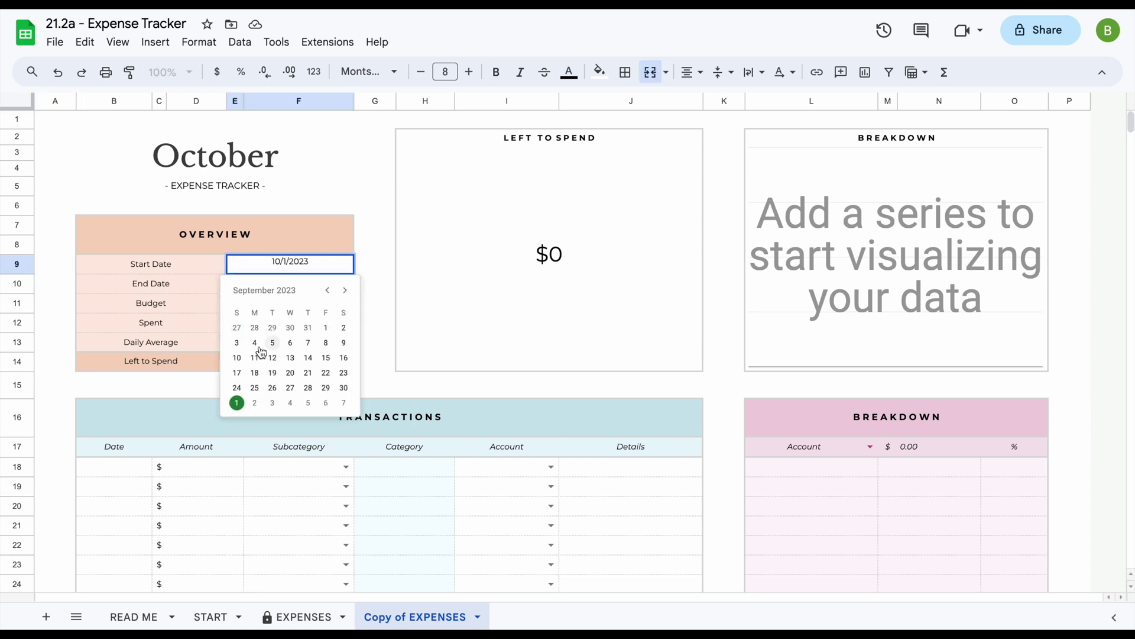
click(326, 327)
double_click(350, 285)
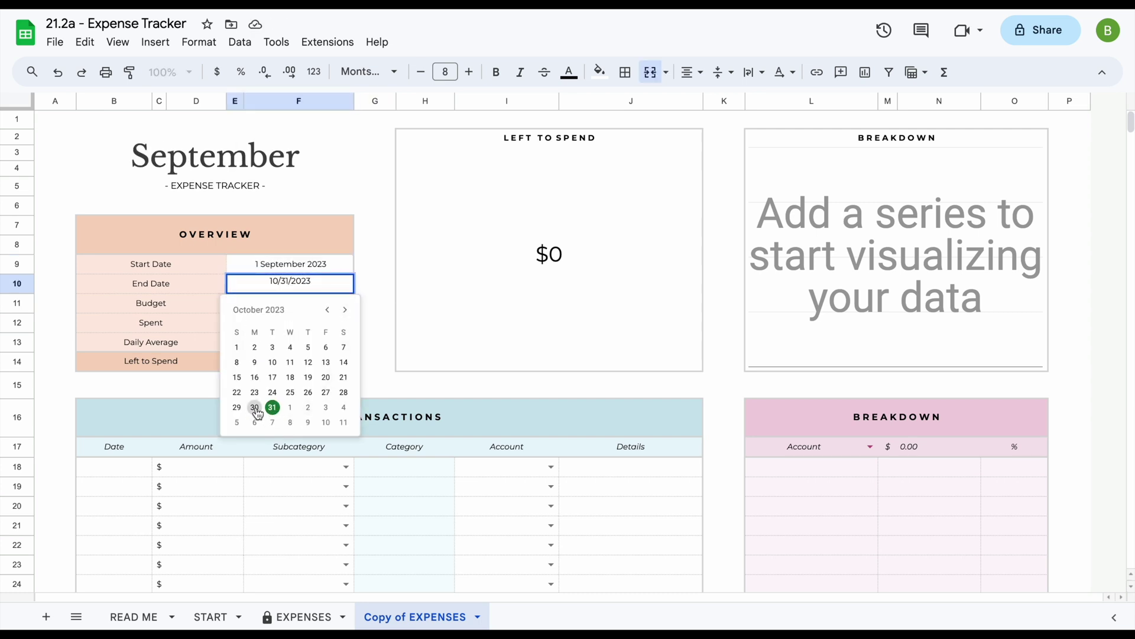
click(327, 309)
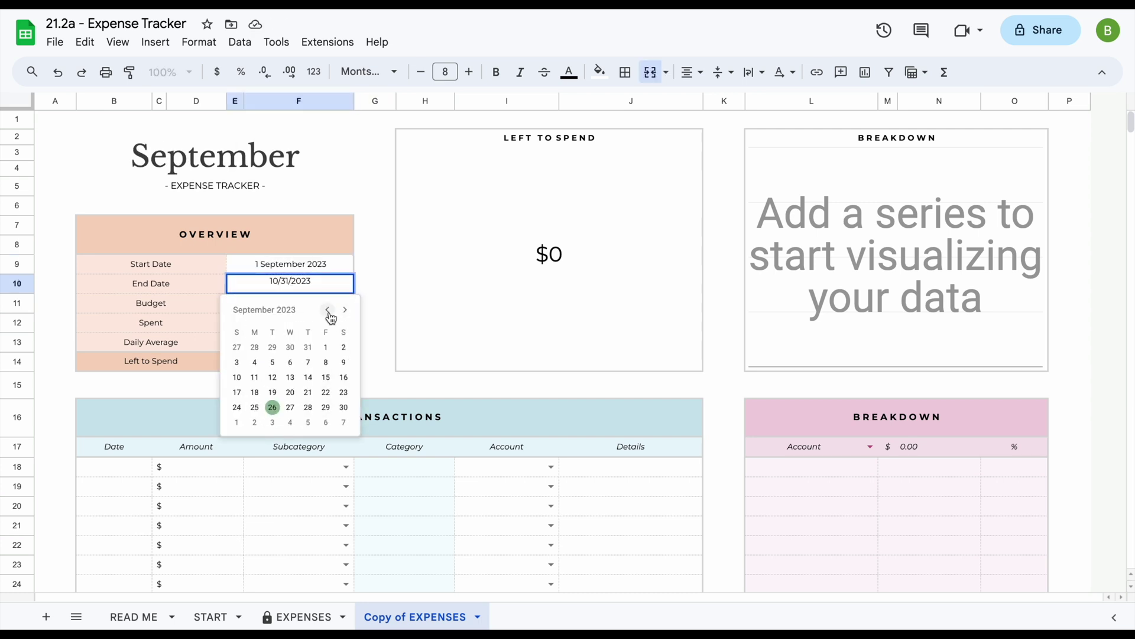
click(344, 407)
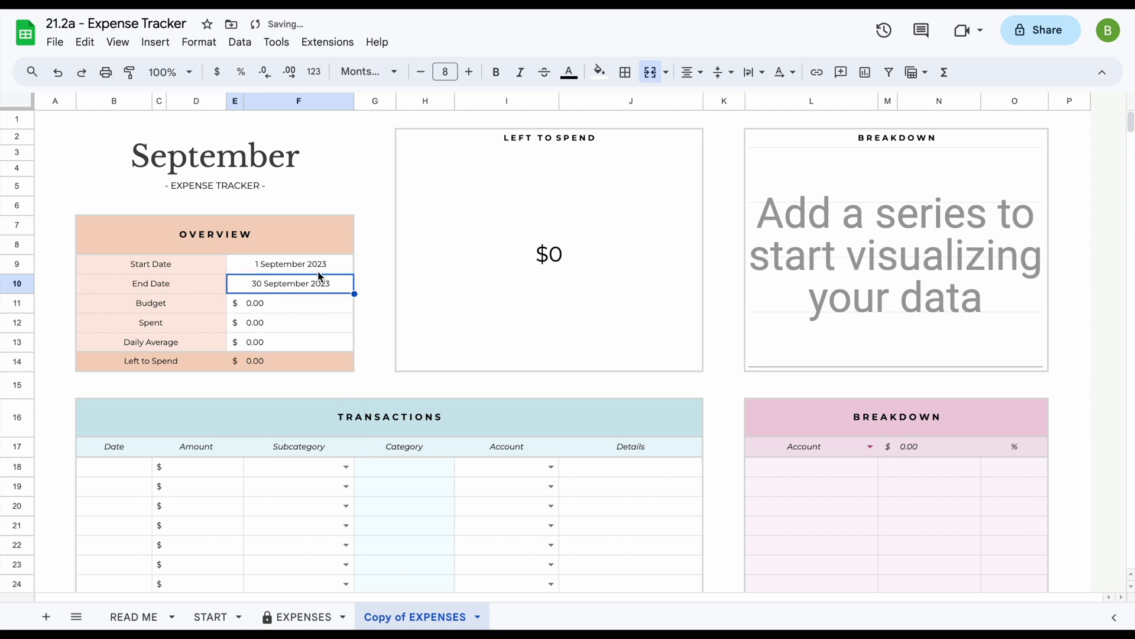
Enter a budget of 2000.
click(291, 311)
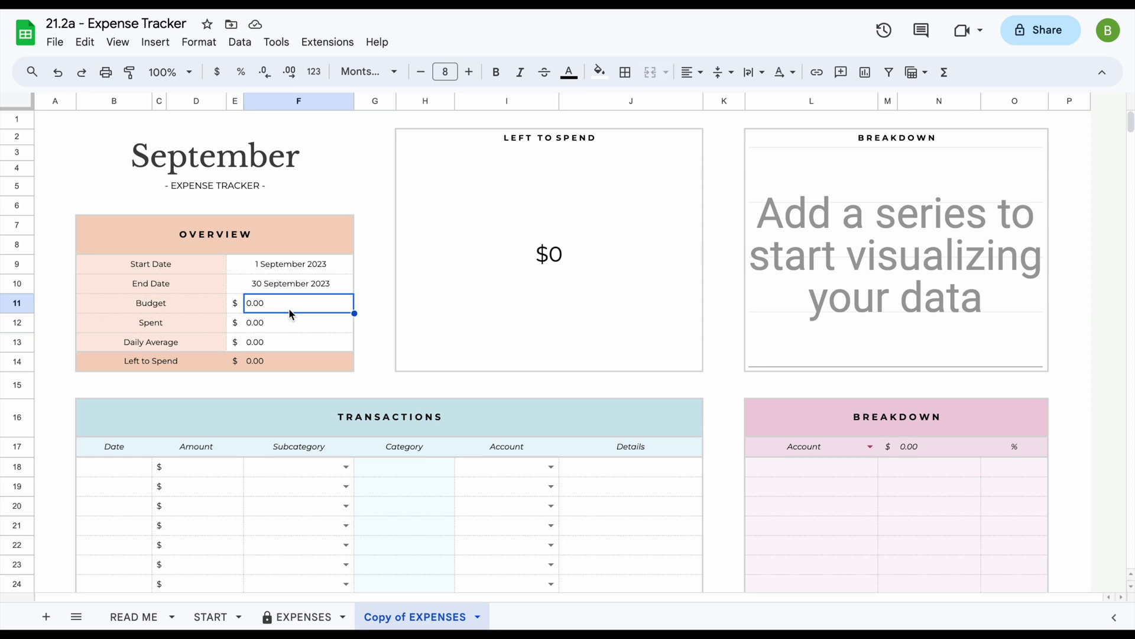
text(2000)
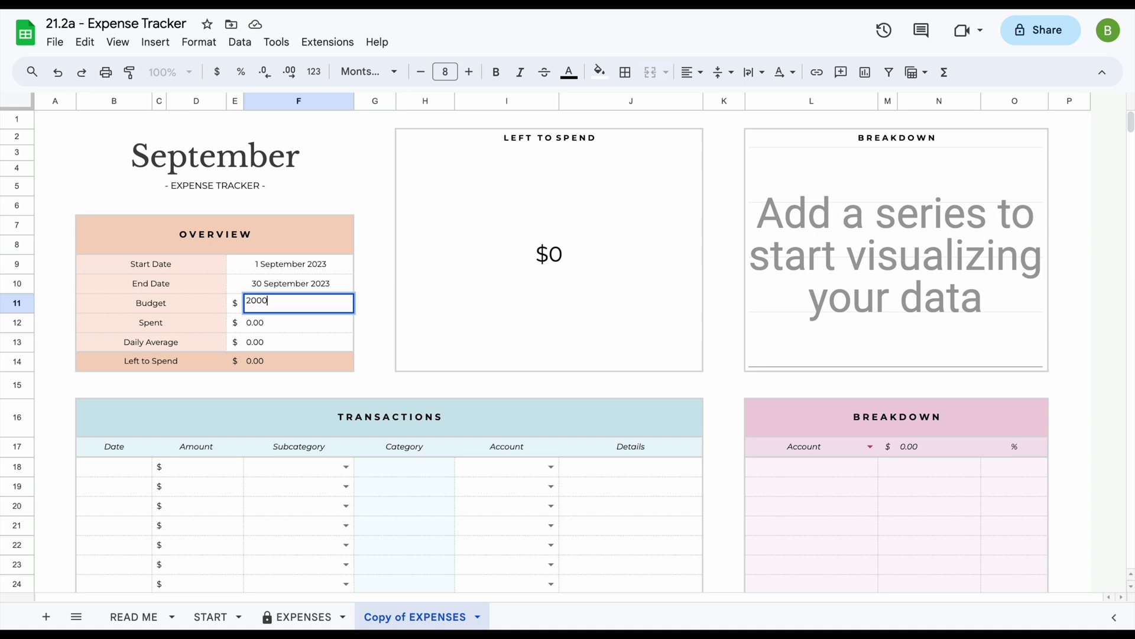
key(Return)
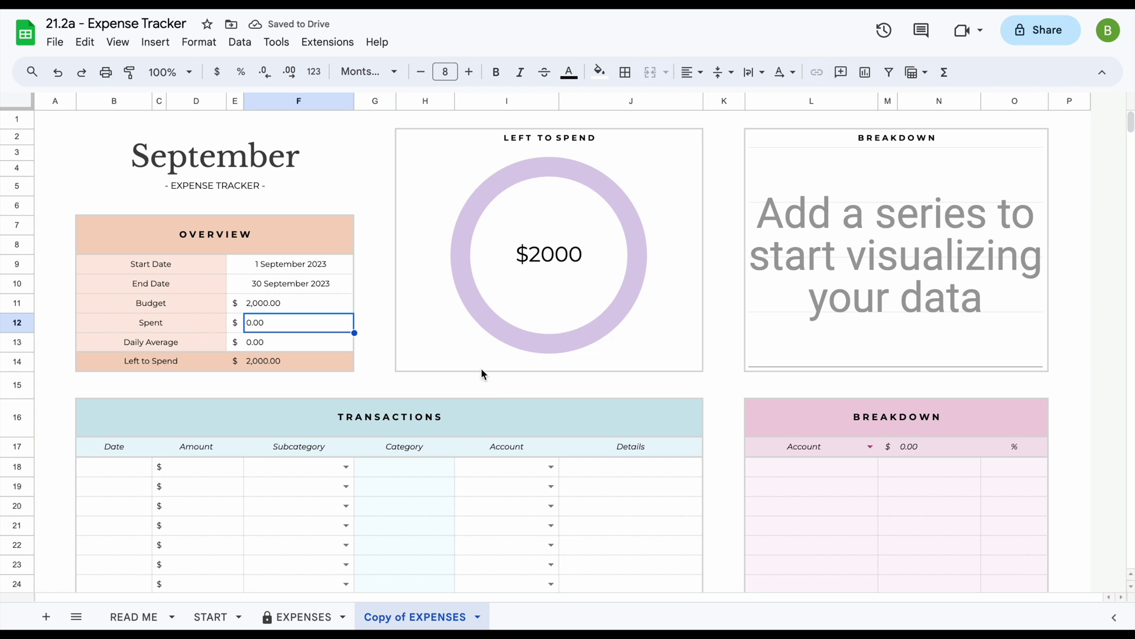
Log a 1 Sep 500 Rent transaction paid from Checking.
click(271, 349)
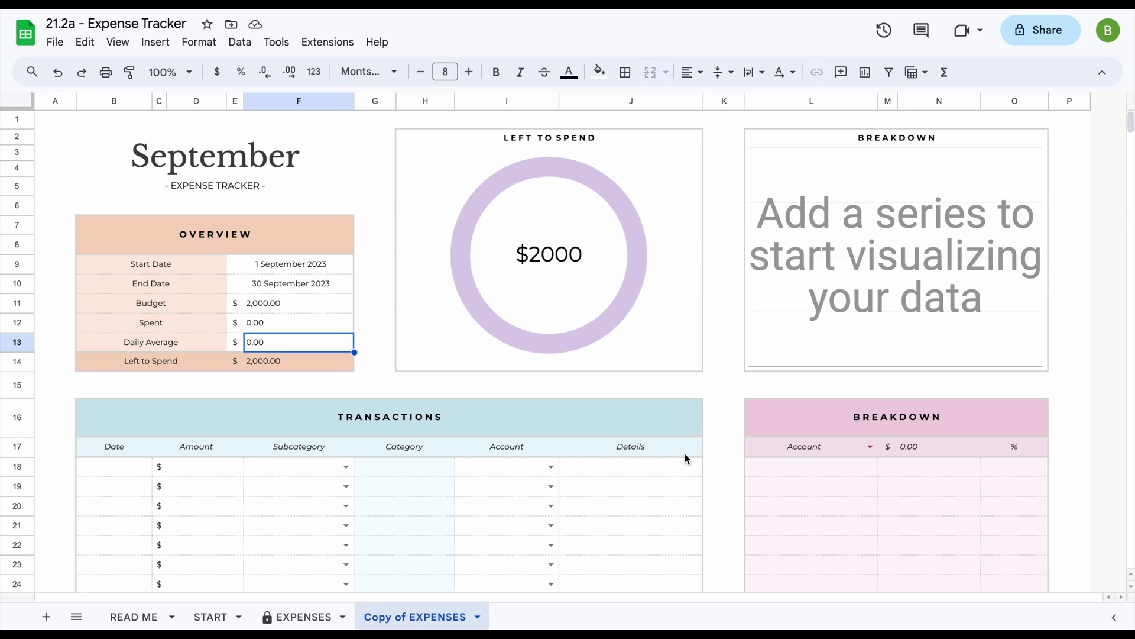
click(121, 467)
text(1 s)
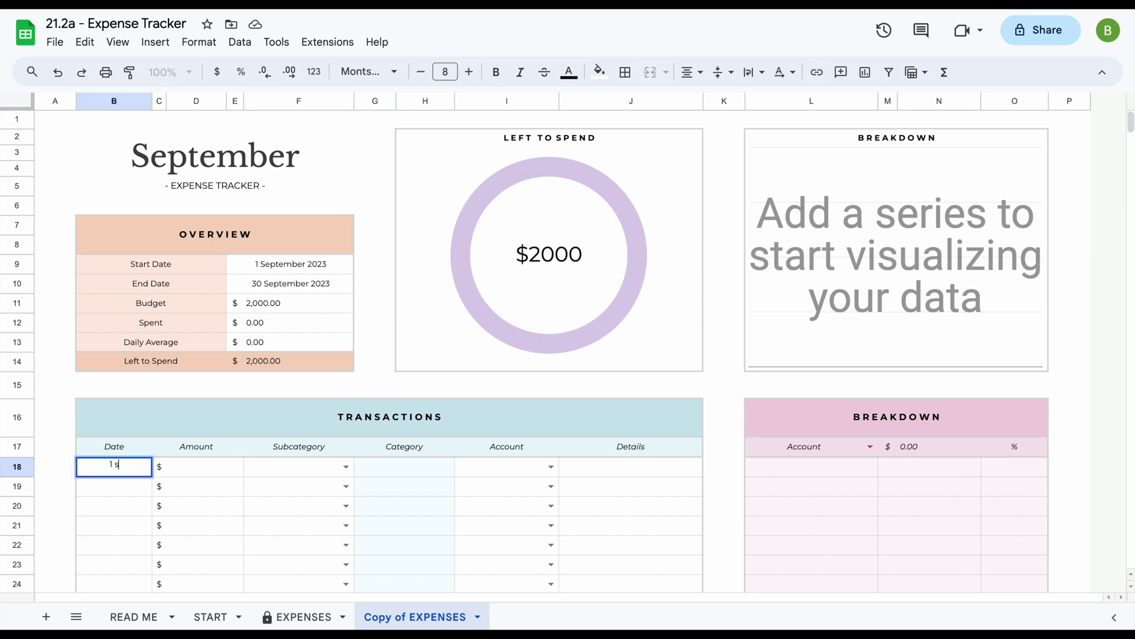
text(ep)
key(Return)
click(193, 468)
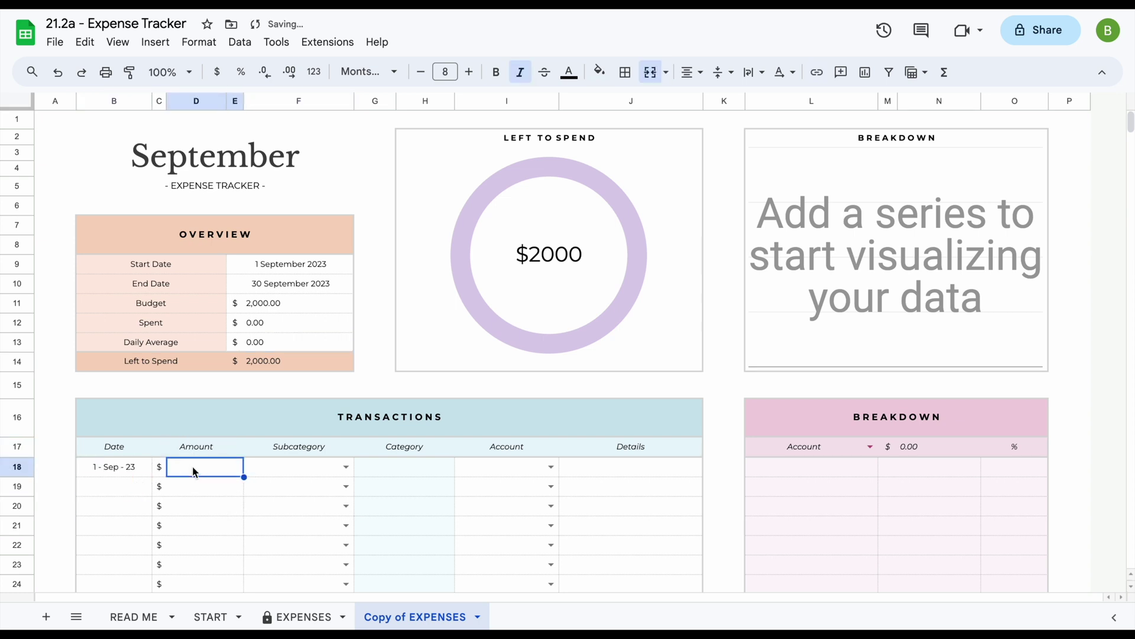
text(500)
key(Return)
click(344, 467)
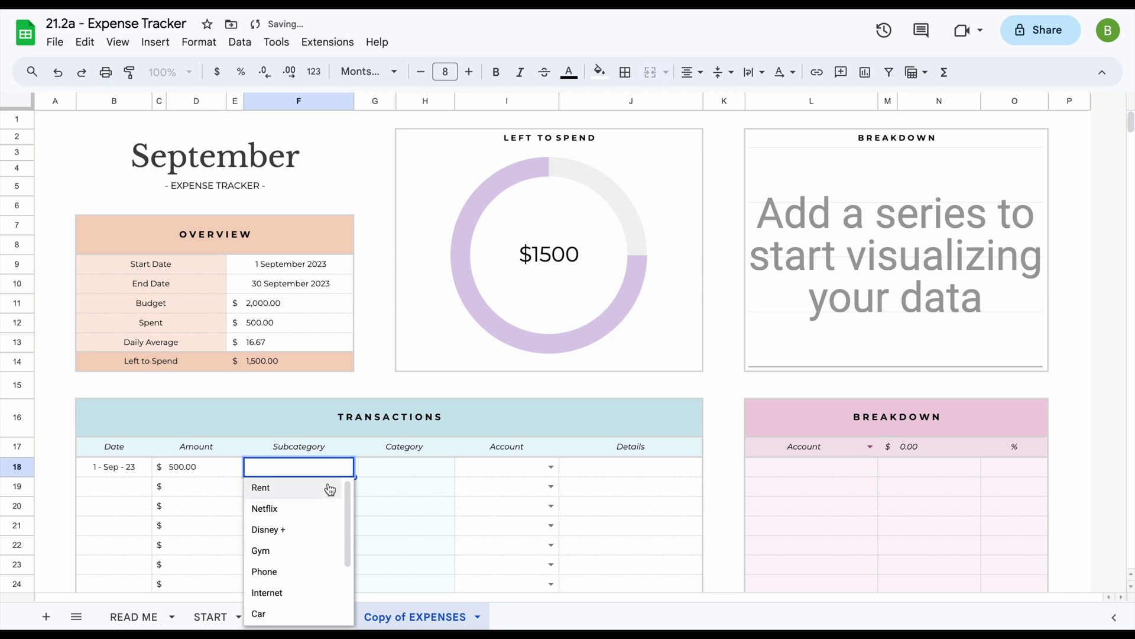
click(327, 489)
click(551, 466)
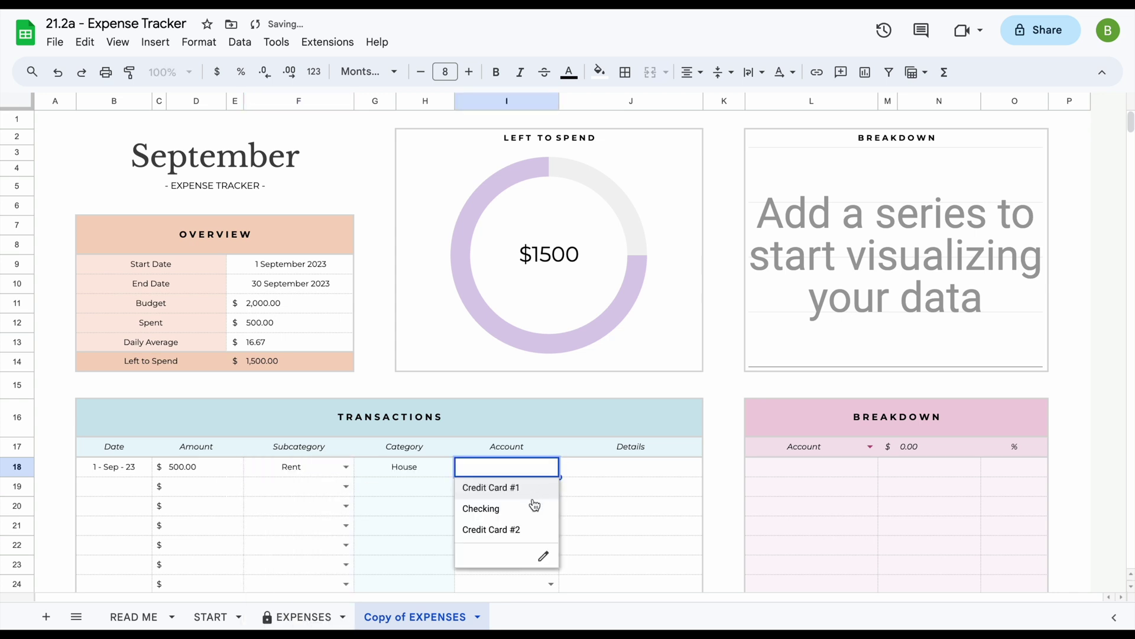
click(530, 505)
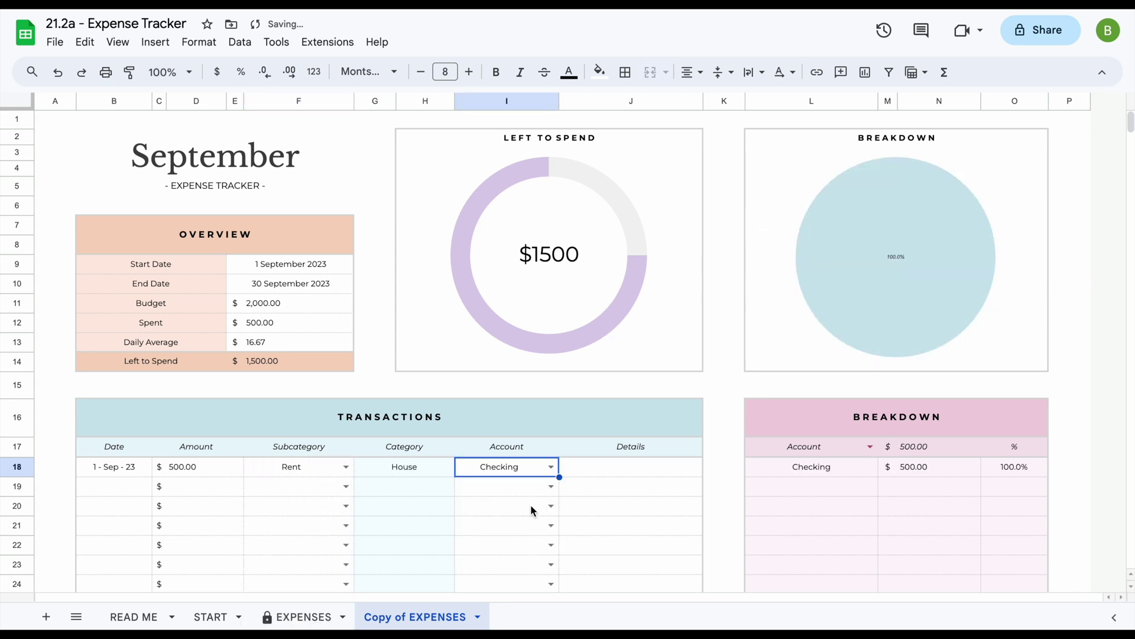
Log a 2 Sep 10 Coffee transaction charged to Credit Card #1 in row 19.
click(131, 480)
text(2 sep)
click(187, 488)
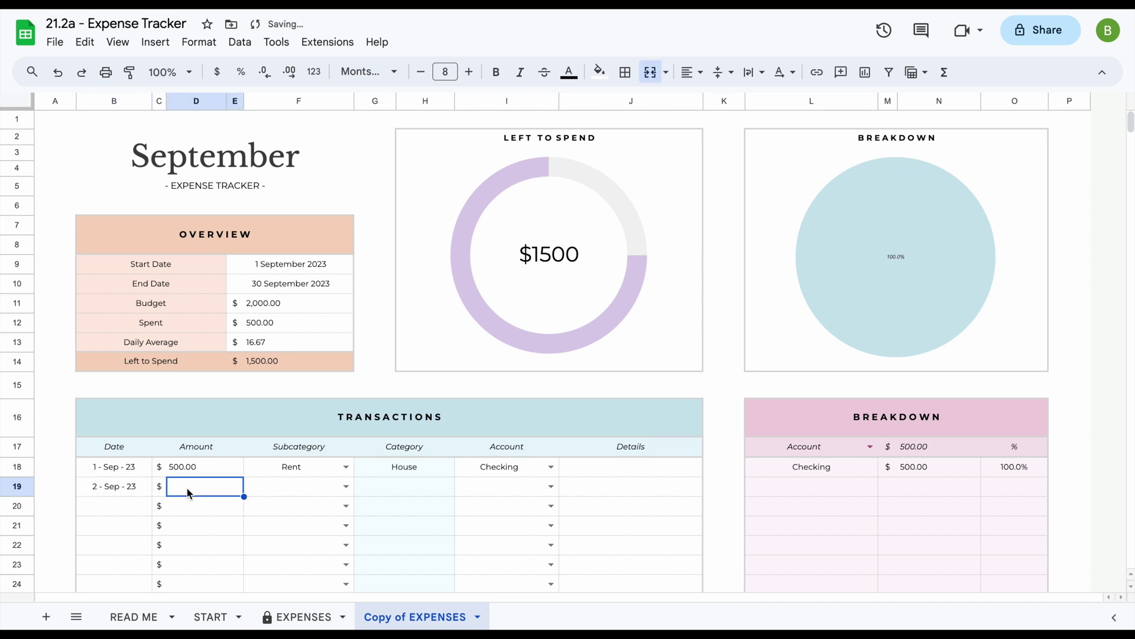
text(10)
key(Return)
click(344, 487)
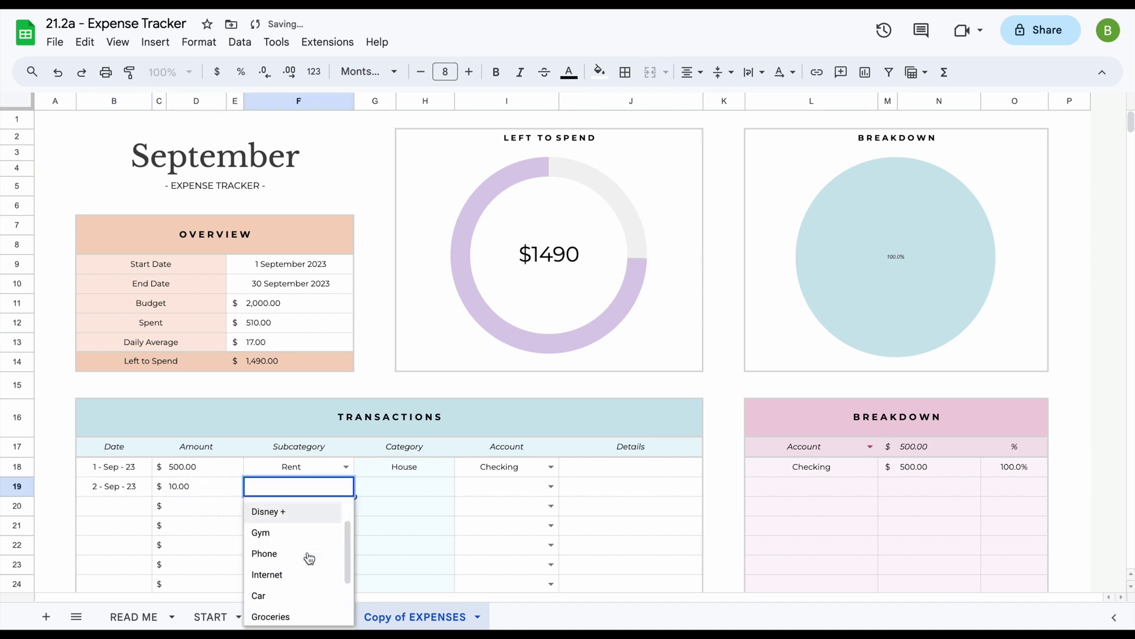
scroll(308, 558, down, 2)
click(284, 568)
click(549, 486)
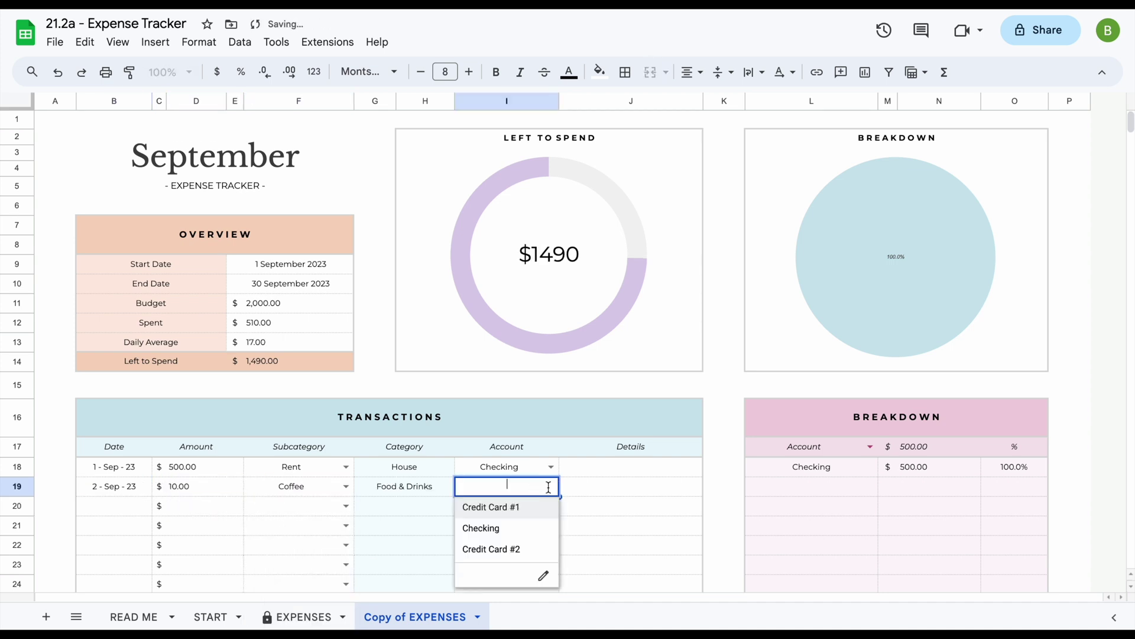
click(537, 508)
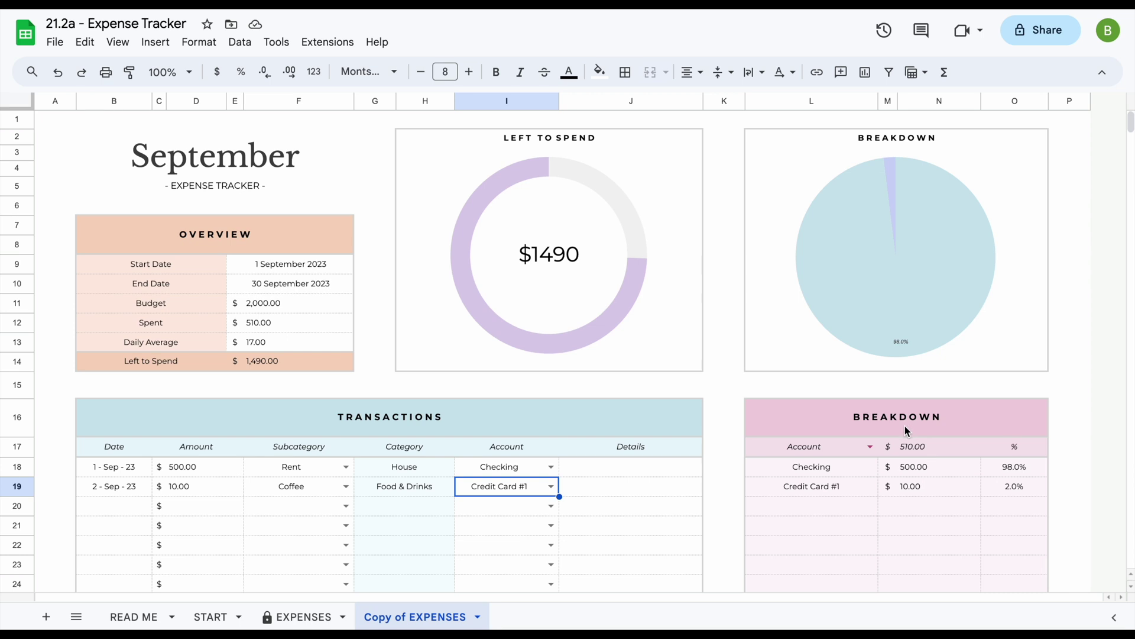
click(871, 447)
Try grouping the breakdown by Category and Account, then settle on Subcategory.
click(858, 471)
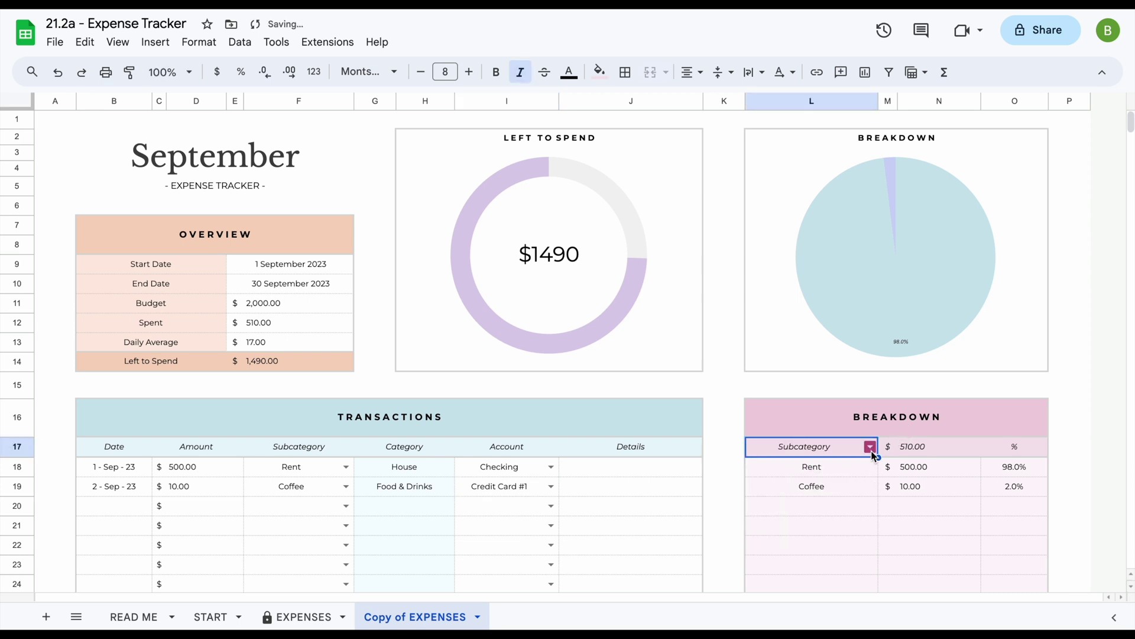
click(871, 447)
click(856, 488)
click(869, 447)
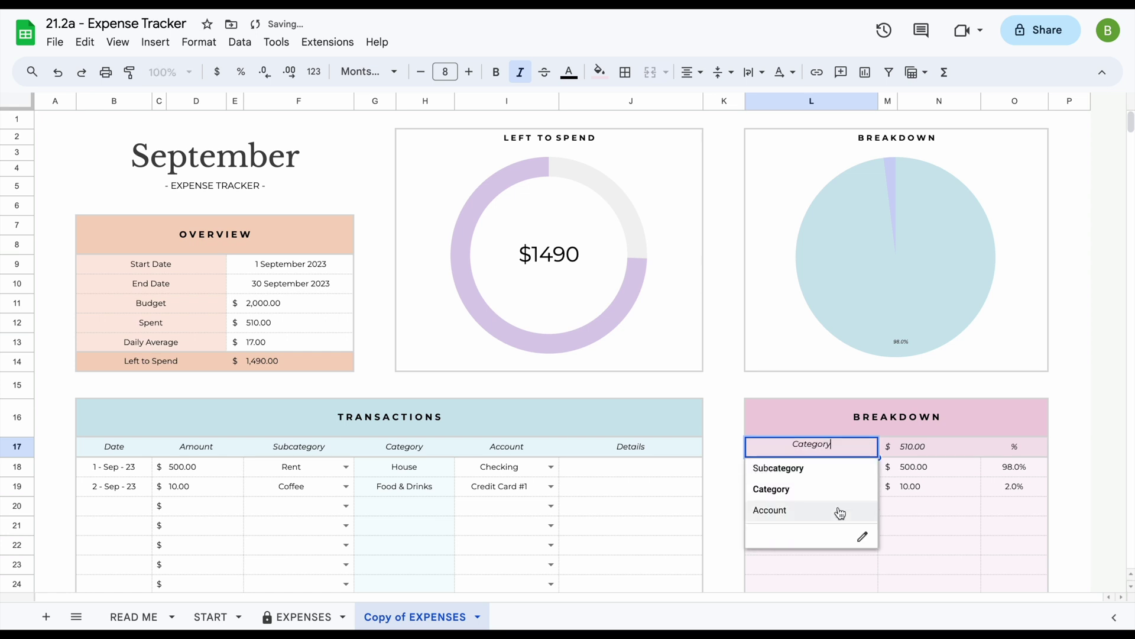
click(839, 508)
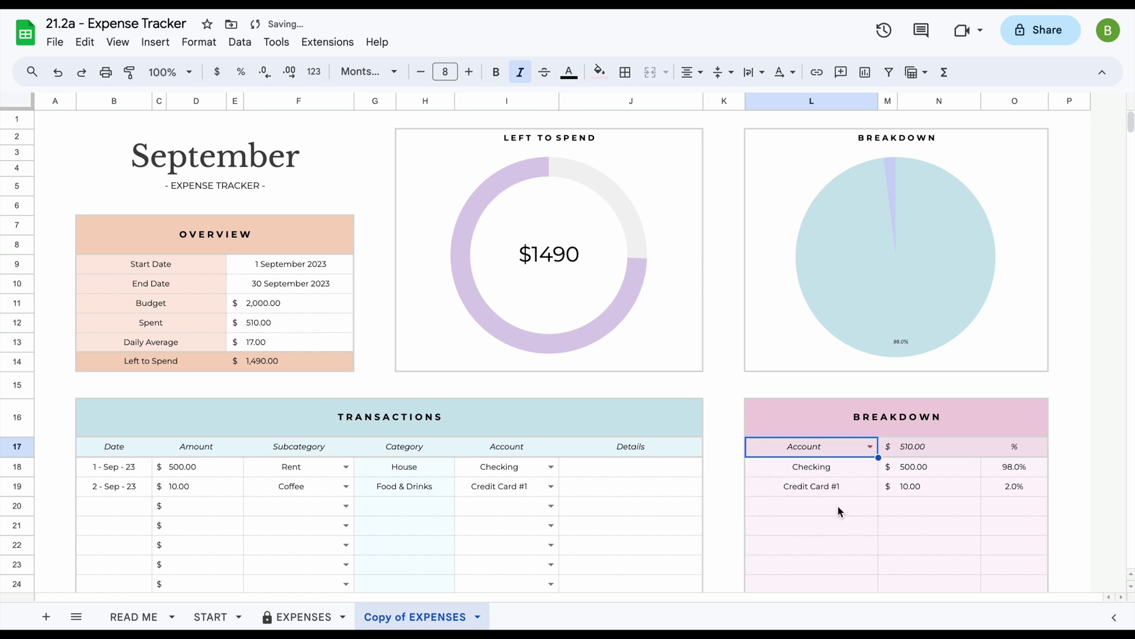
click(868, 447)
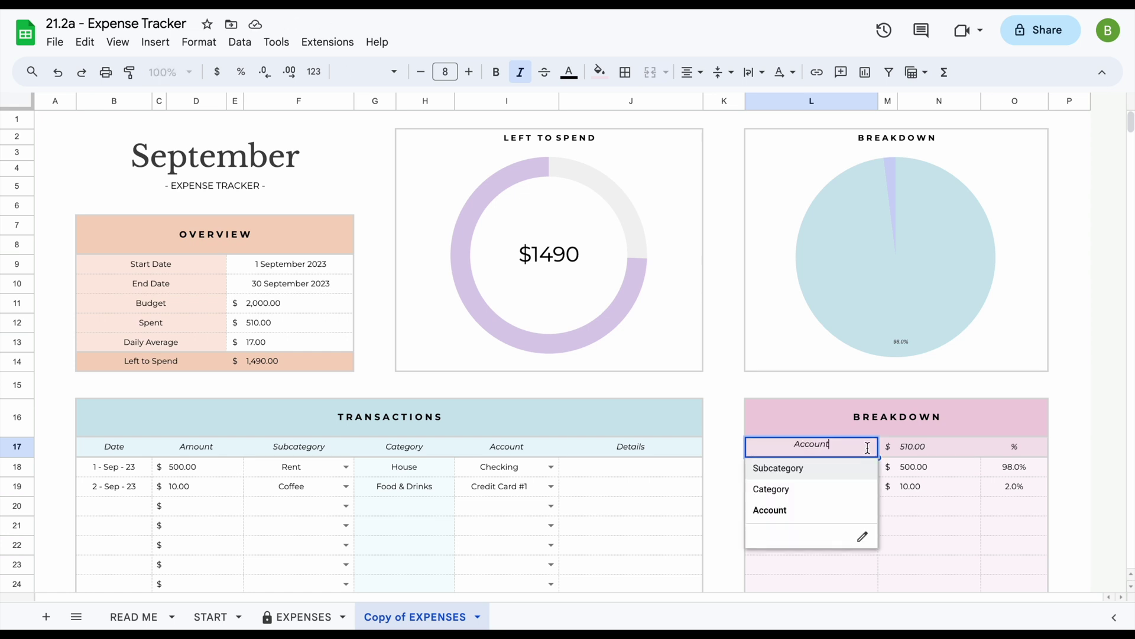
click(837, 473)
Log a 2 Sep 10 Groceries purchase on Credit Card #2 in row 20.
click(126, 506)
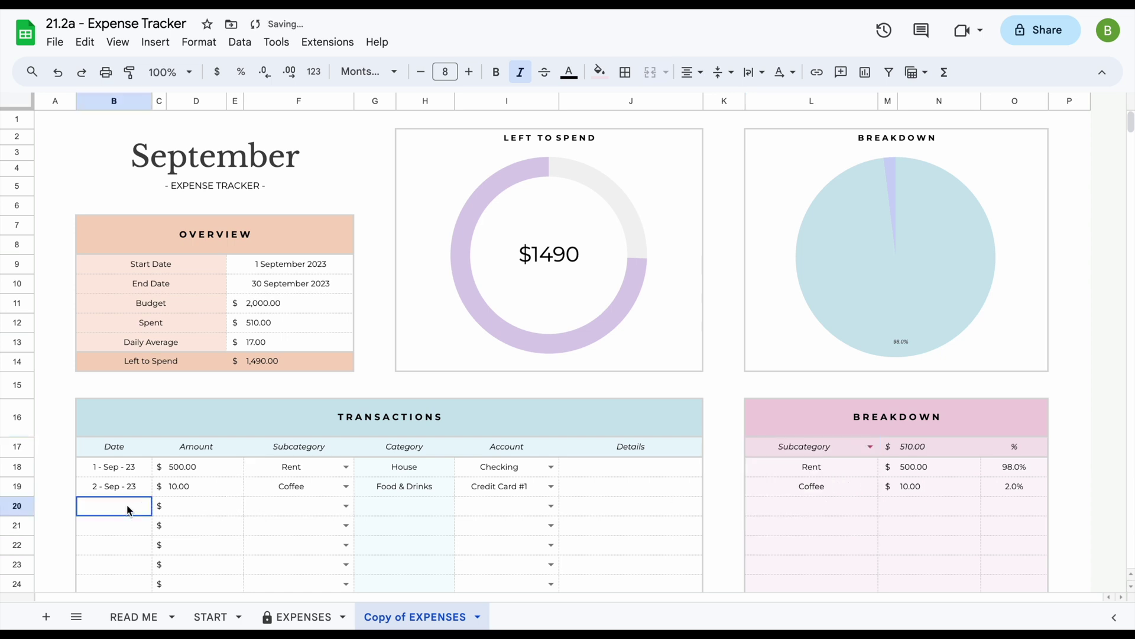
text(2 sep)
key(Return)
click(207, 505)
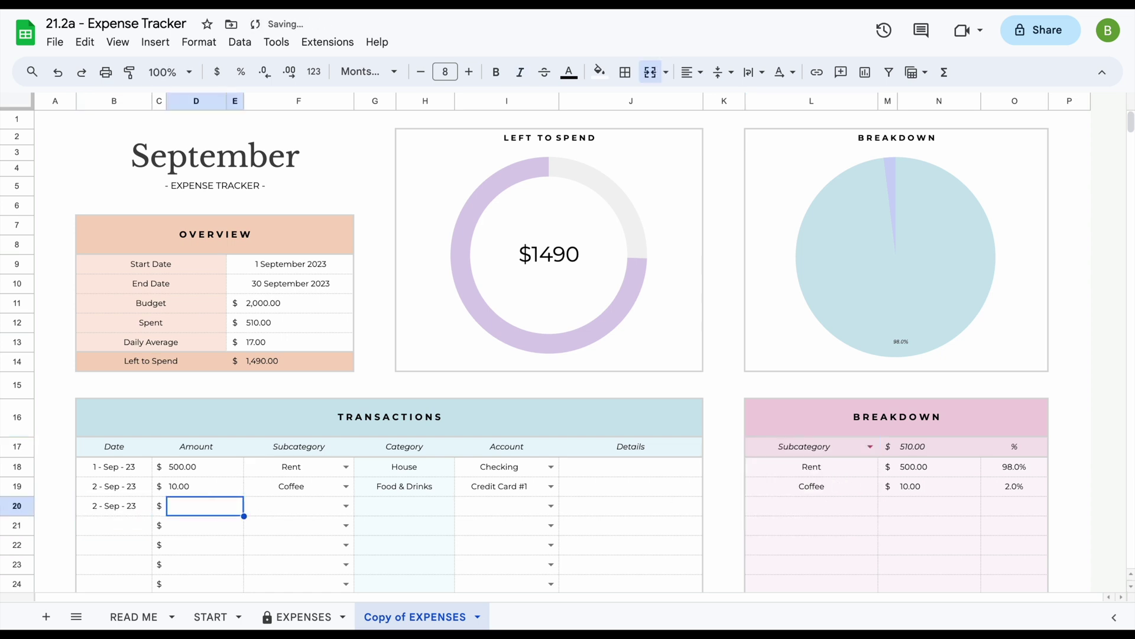
text(10)
key(Return)
click(347, 508)
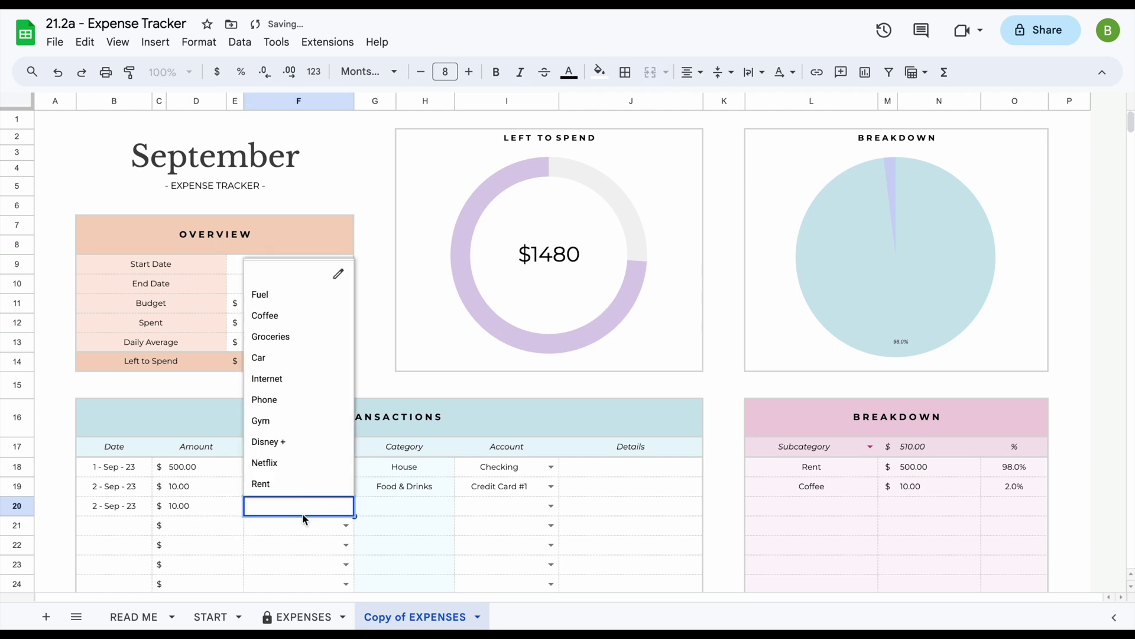
click(275, 336)
click(549, 507)
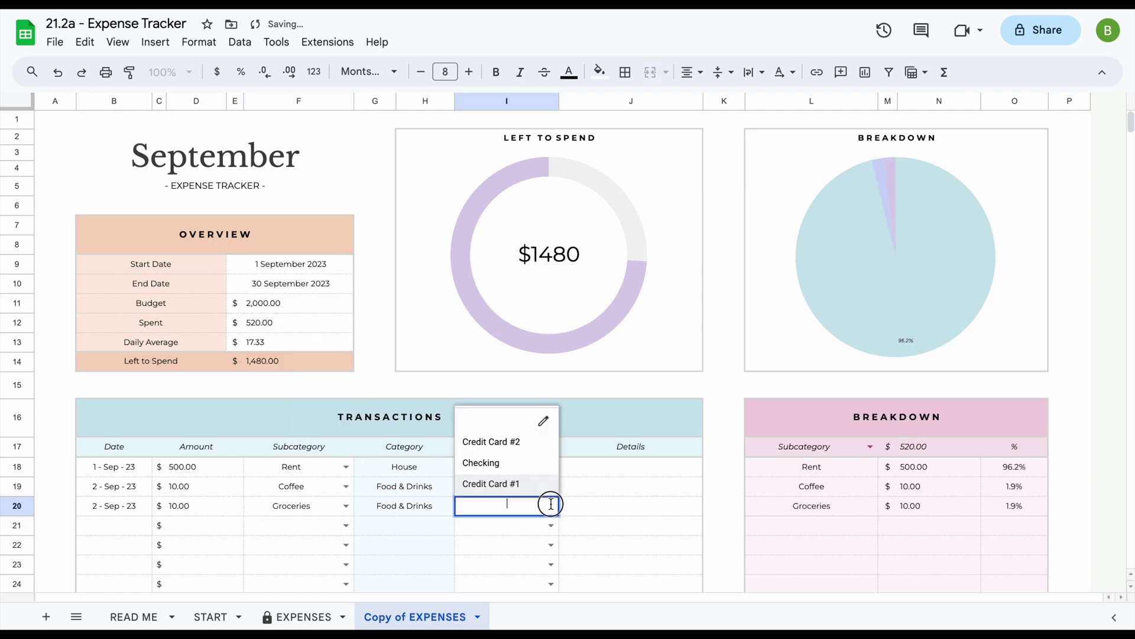
click(510, 443)
Log a 3 Sep 50 Gym payment from Checking in row 21.
click(145, 527)
text(3 - S)
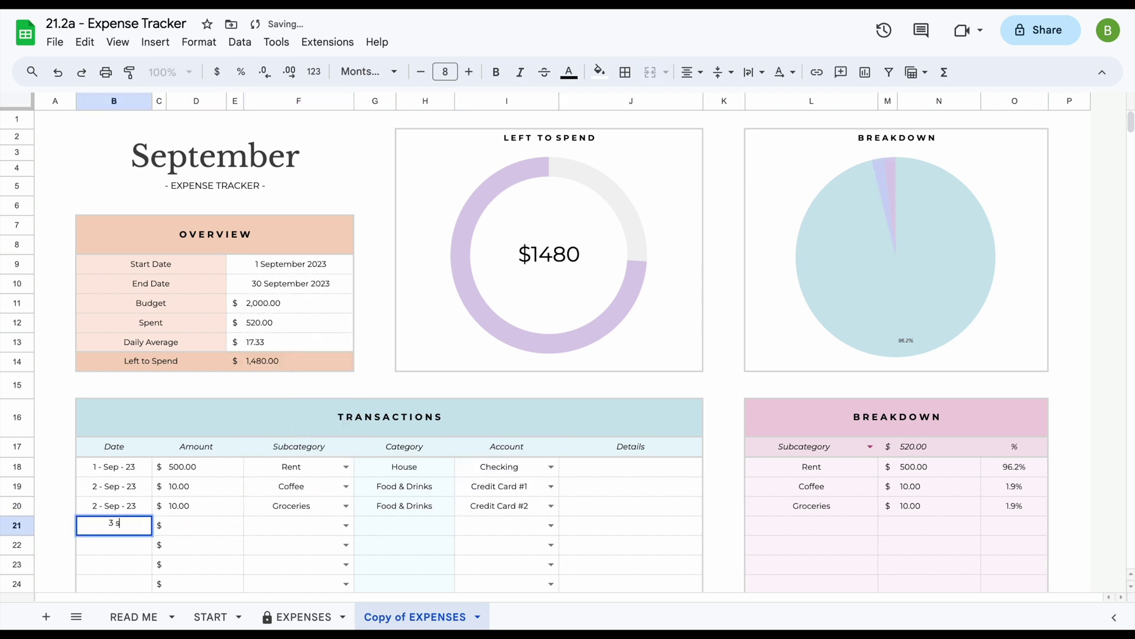
text(ep)
key(Return)
click(193, 532)
text(50)
key(Return)
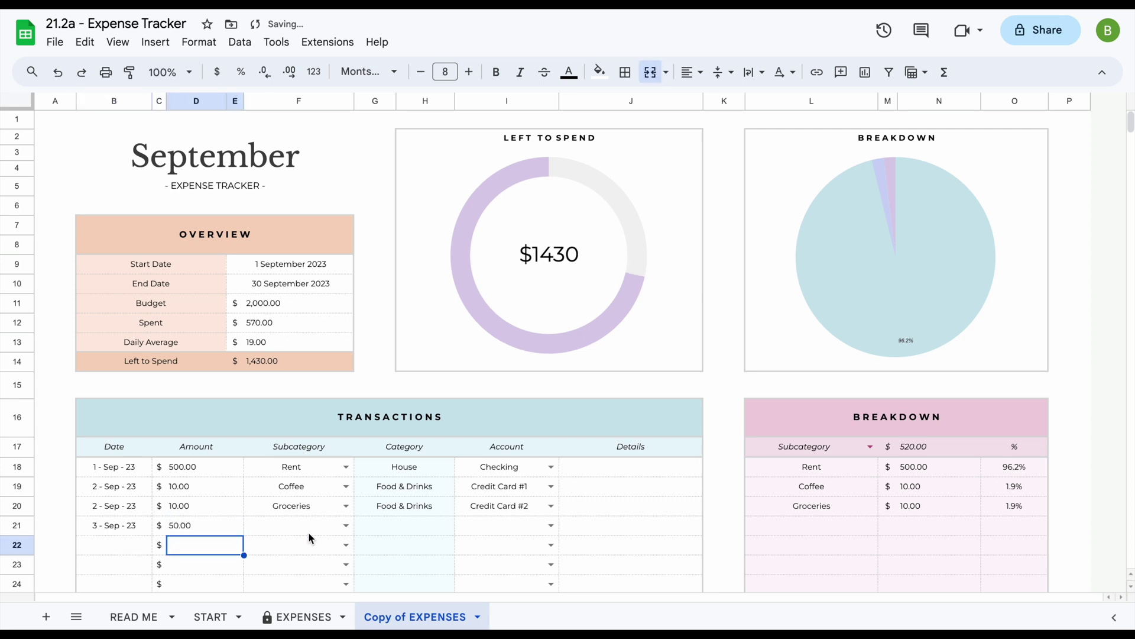
click(346, 525)
click(293, 440)
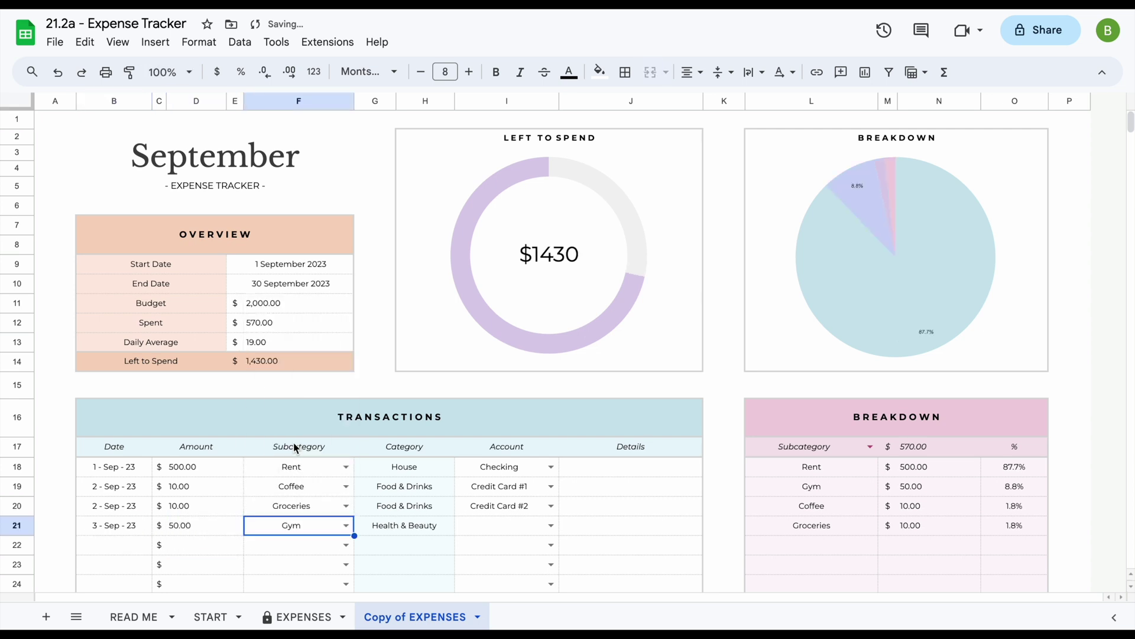
click(541, 532)
click(515, 482)
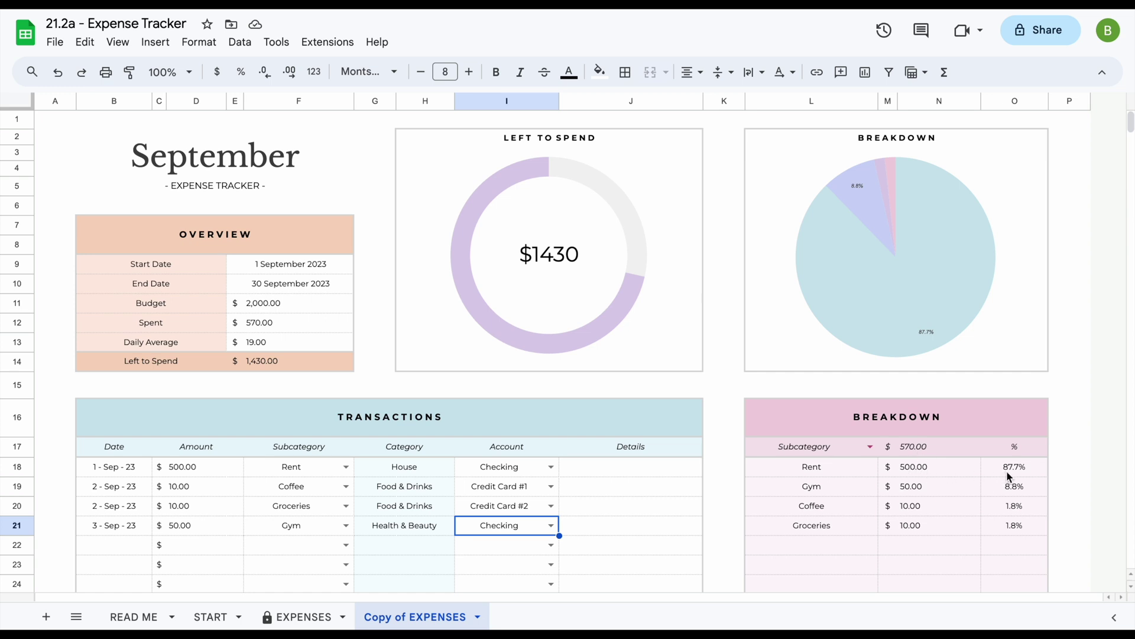
Switch the L17 breakdown grouping from Category to Account, giving Checking 550.00 and each credit card 10.00.
click(871, 446)
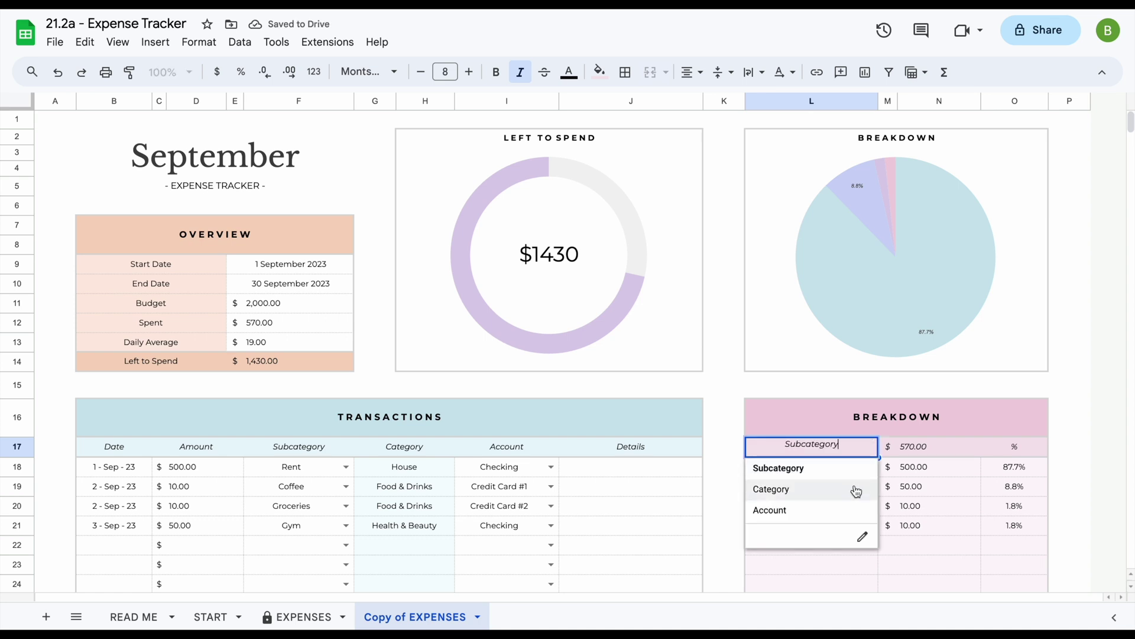
click(855, 489)
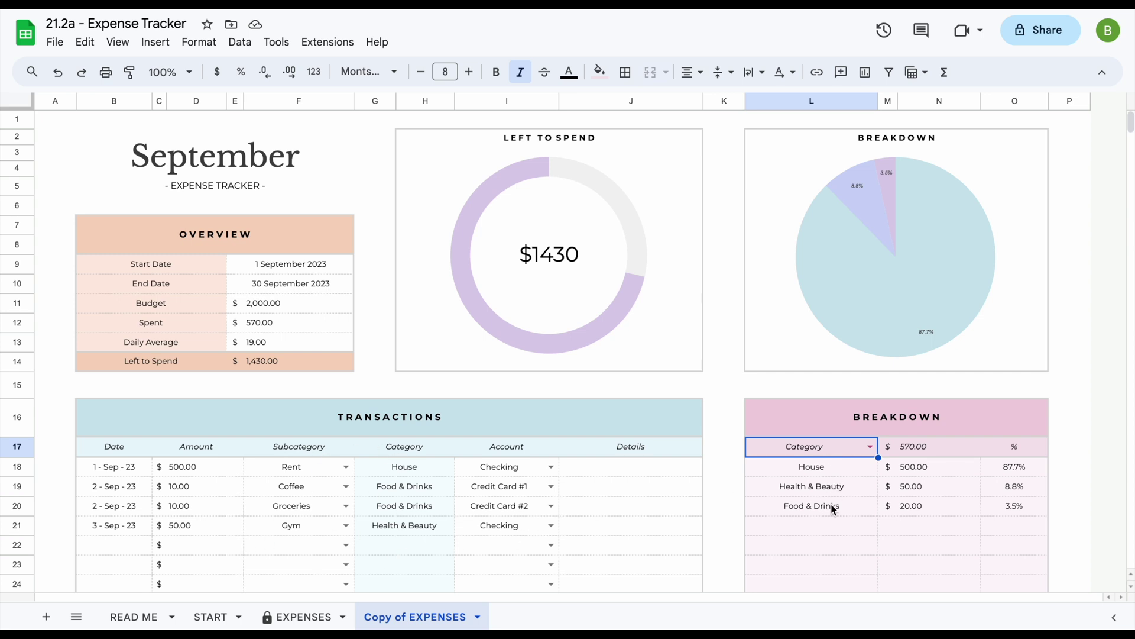
click(869, 446)
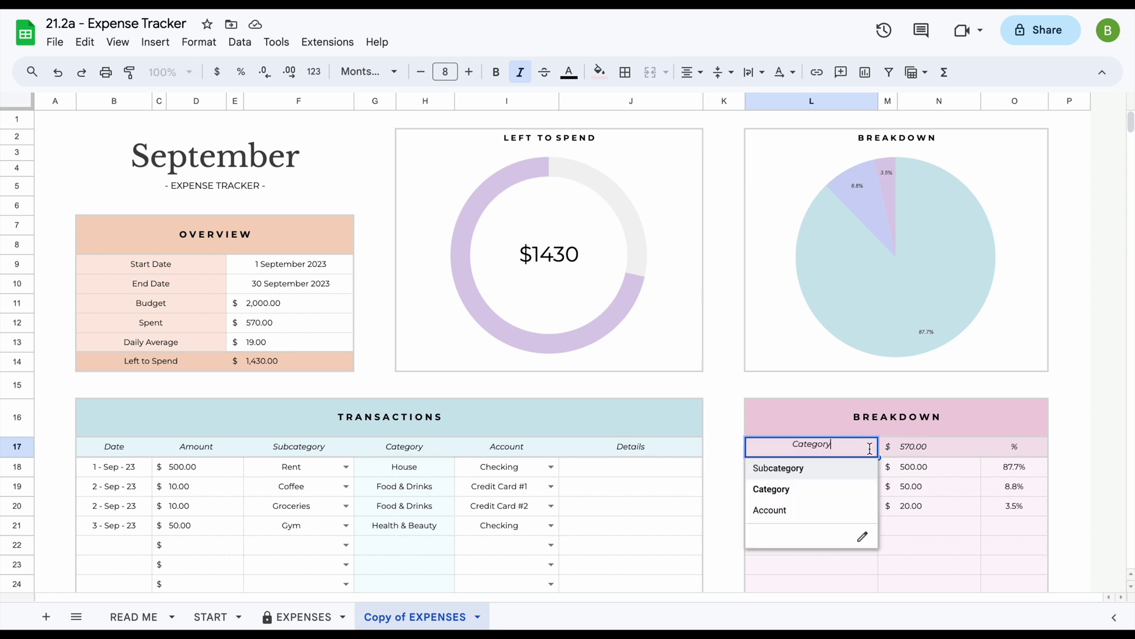
click(838, 511)
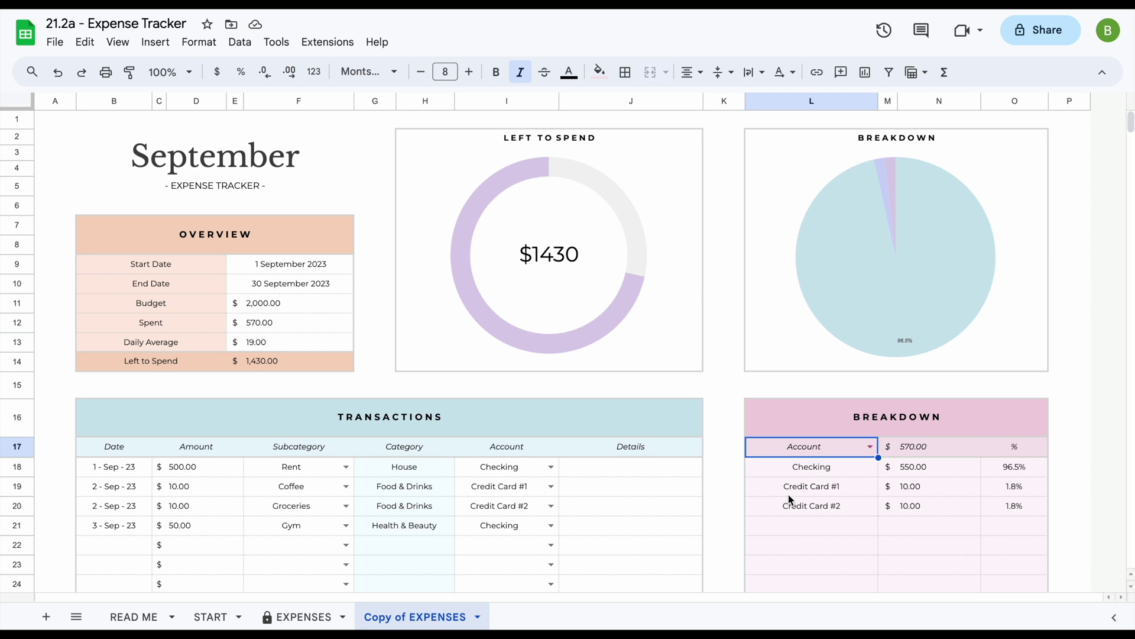
click(621, 420)
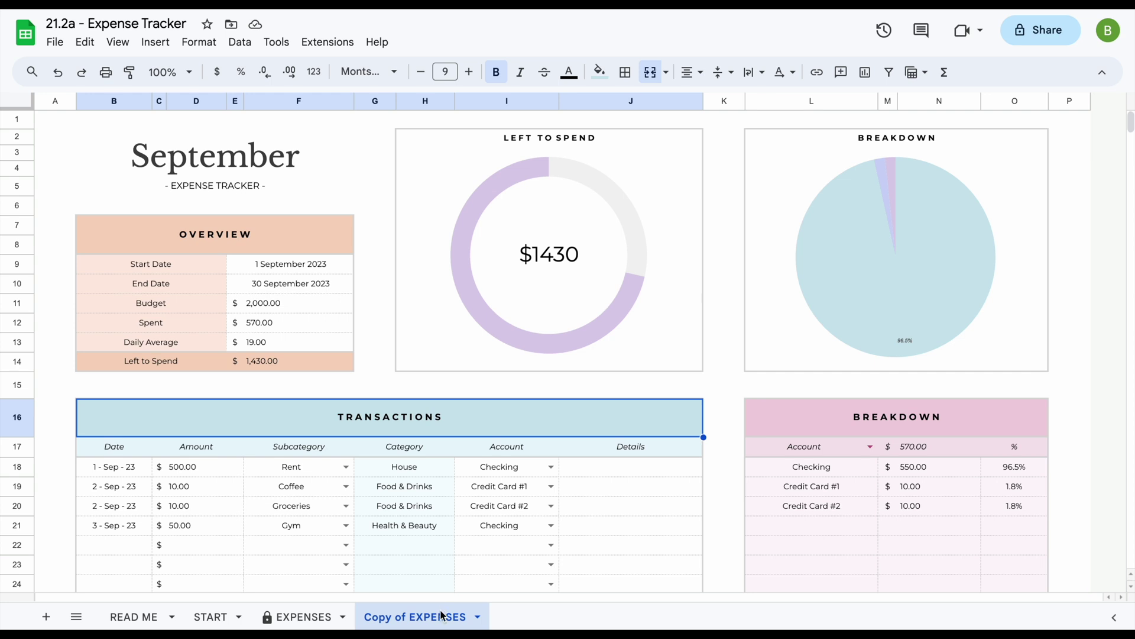
Rename the 'Copy of EXPENSES' tab to 'September'.
click(477, 618)
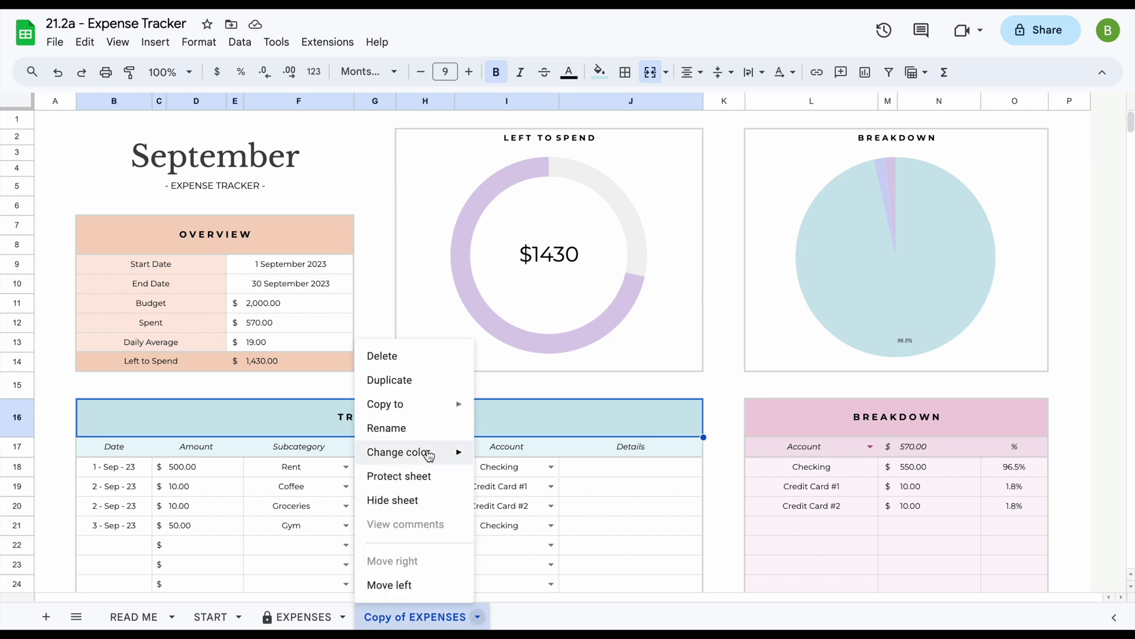
click(424, 439)
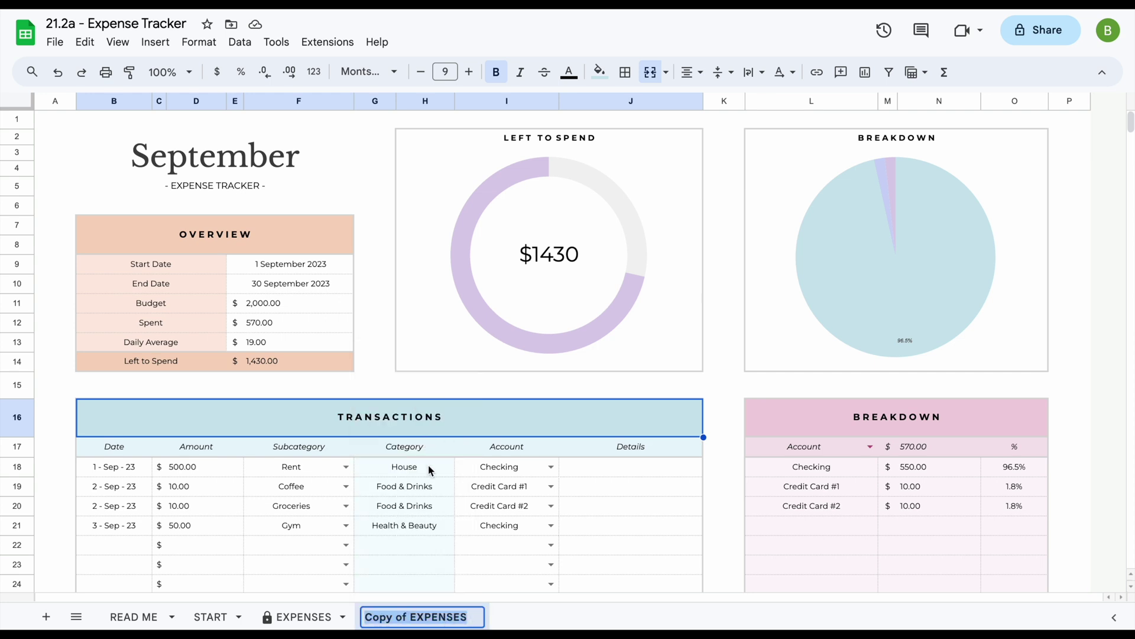
text(September)
key(Return)
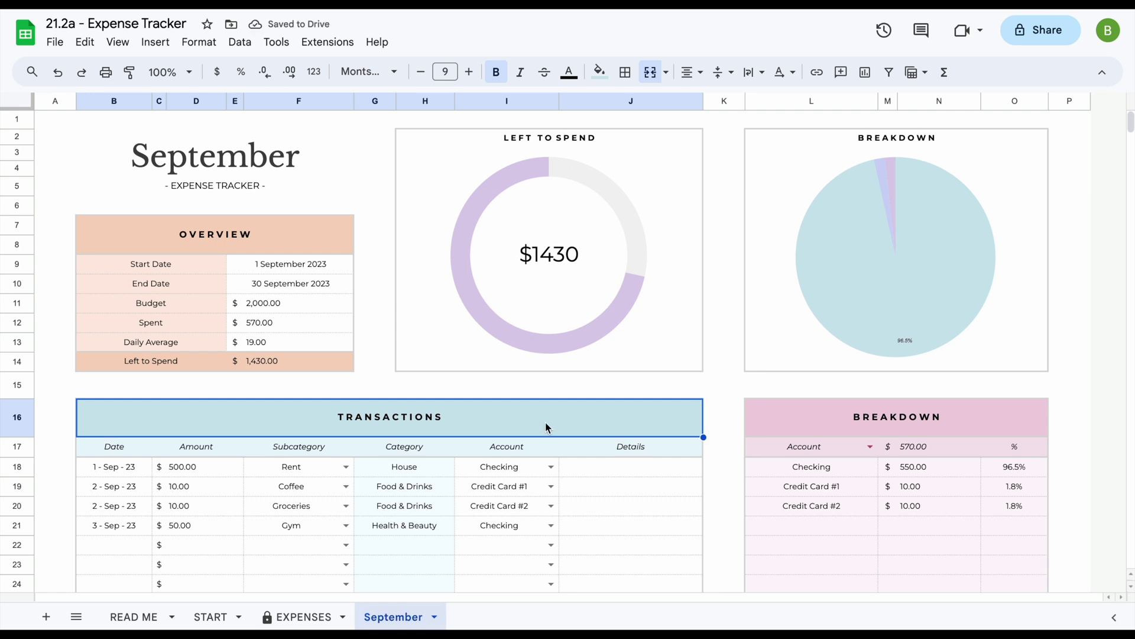
click(434, 616)
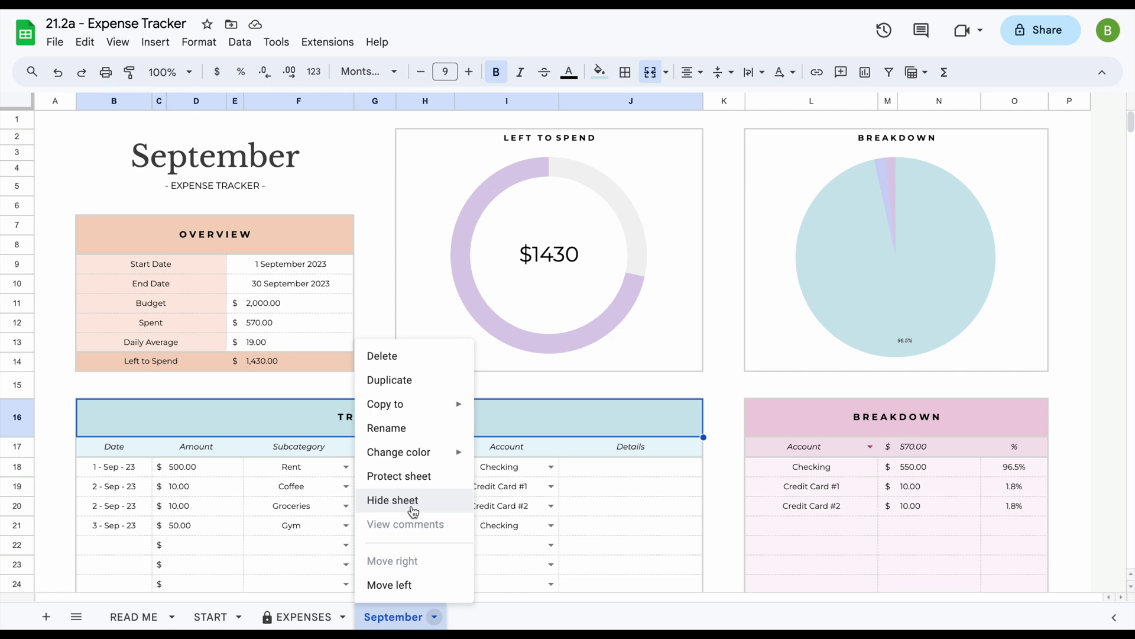
click(482, 618)
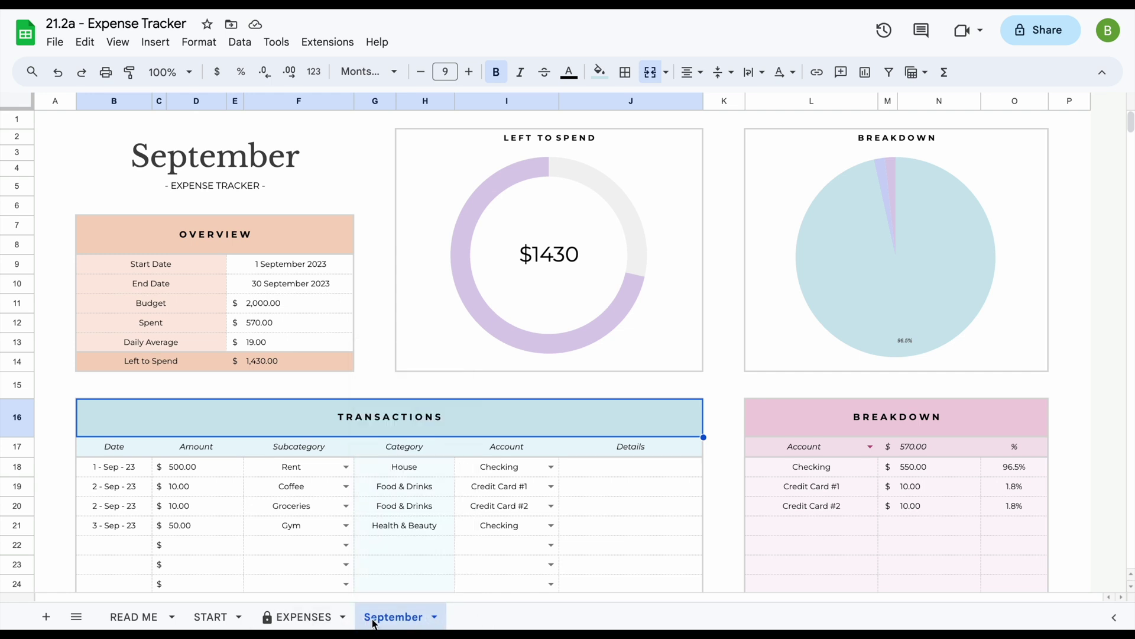
Duplicate the EXPENSES template tab into a new 'Copy of EXPENSES', then return to the START sheet.
click(326, 622)
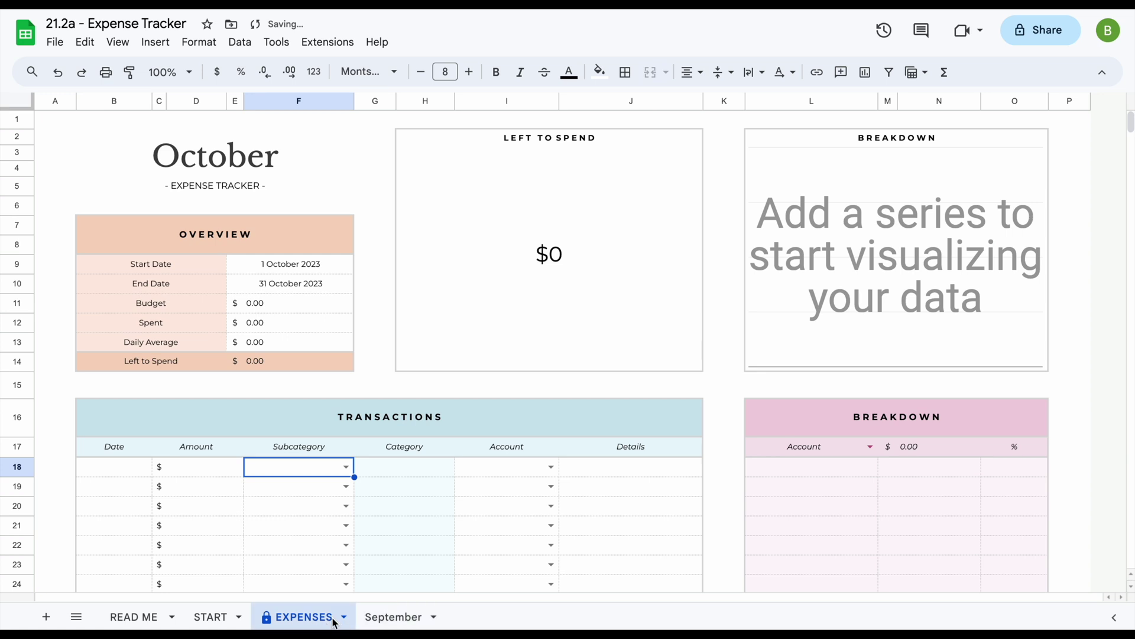
click(344, 619)
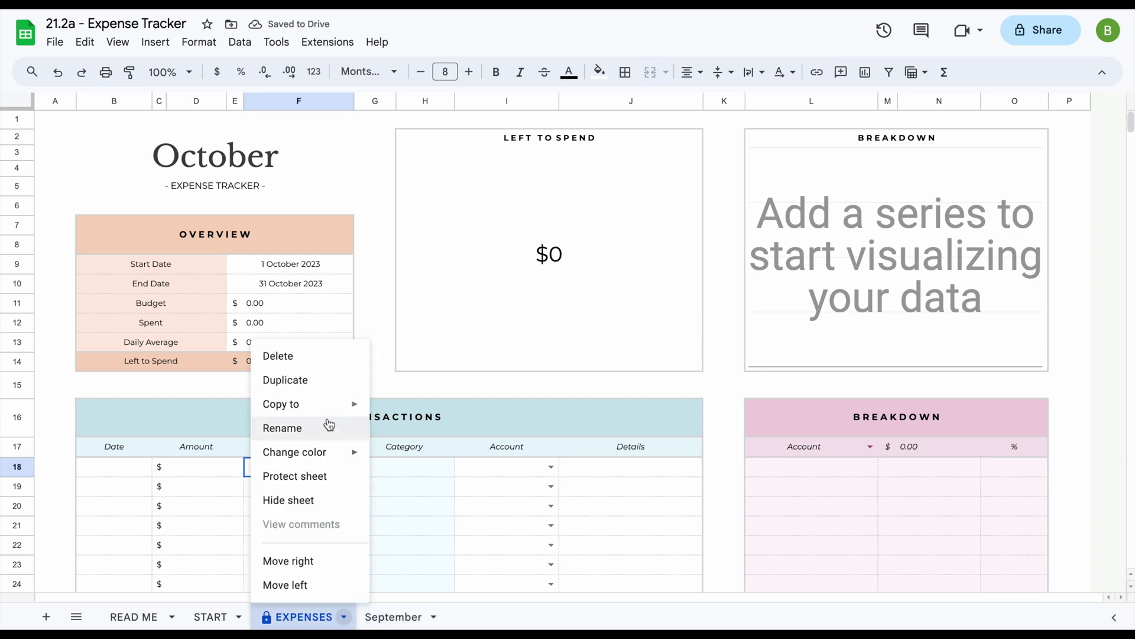
click(323, 383)
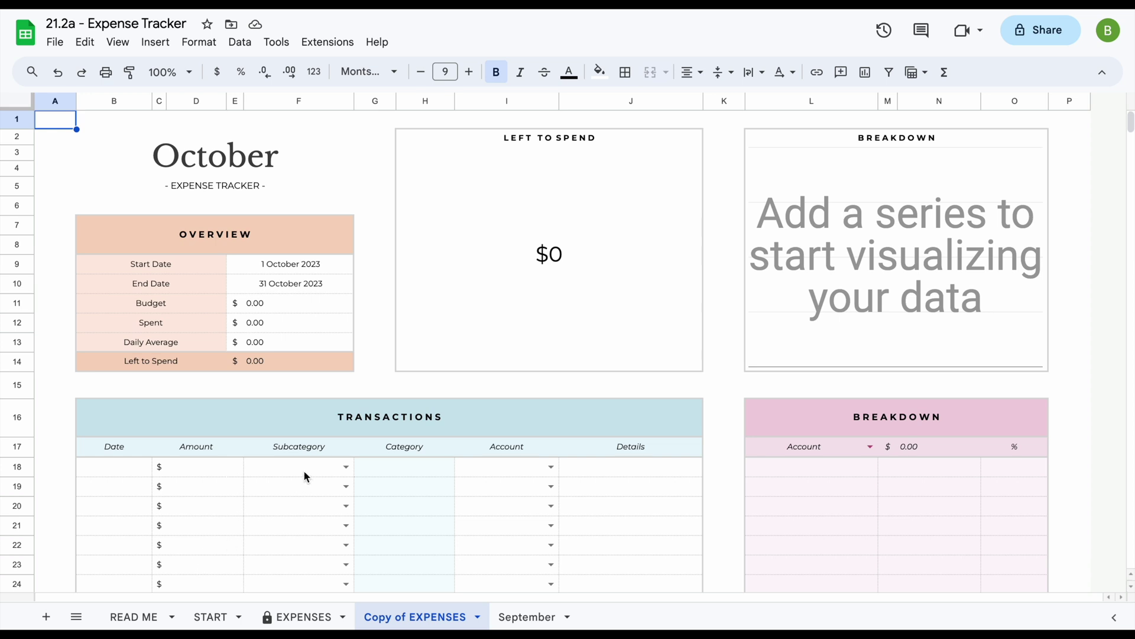
click(211, 616)
scroll(291, 525, down, 3)
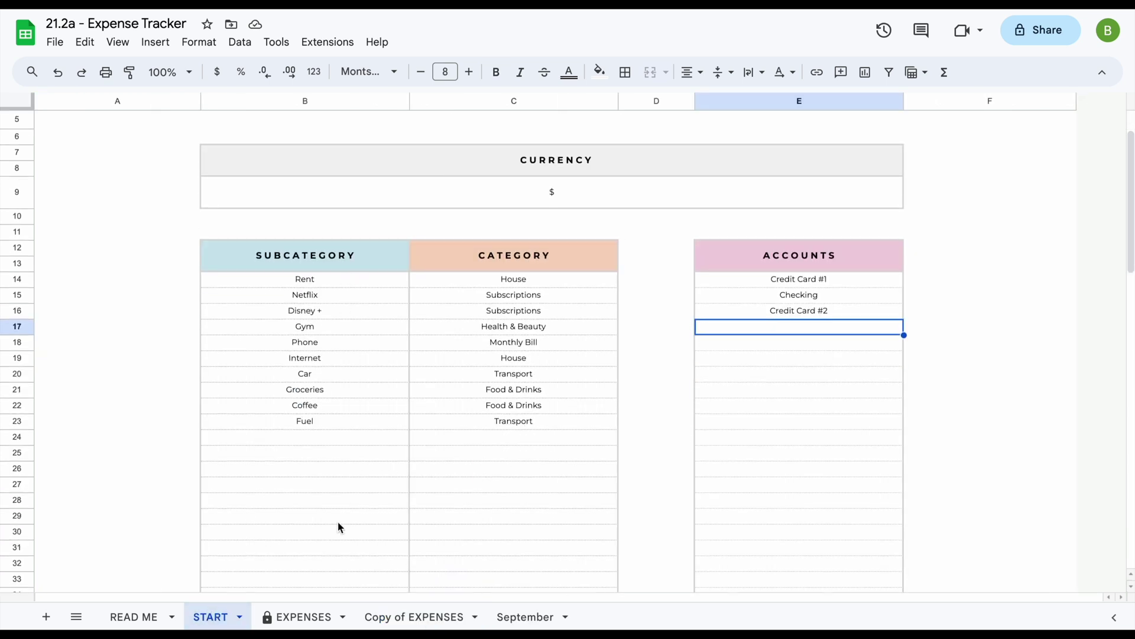
scroll(340, 419, up, 3)
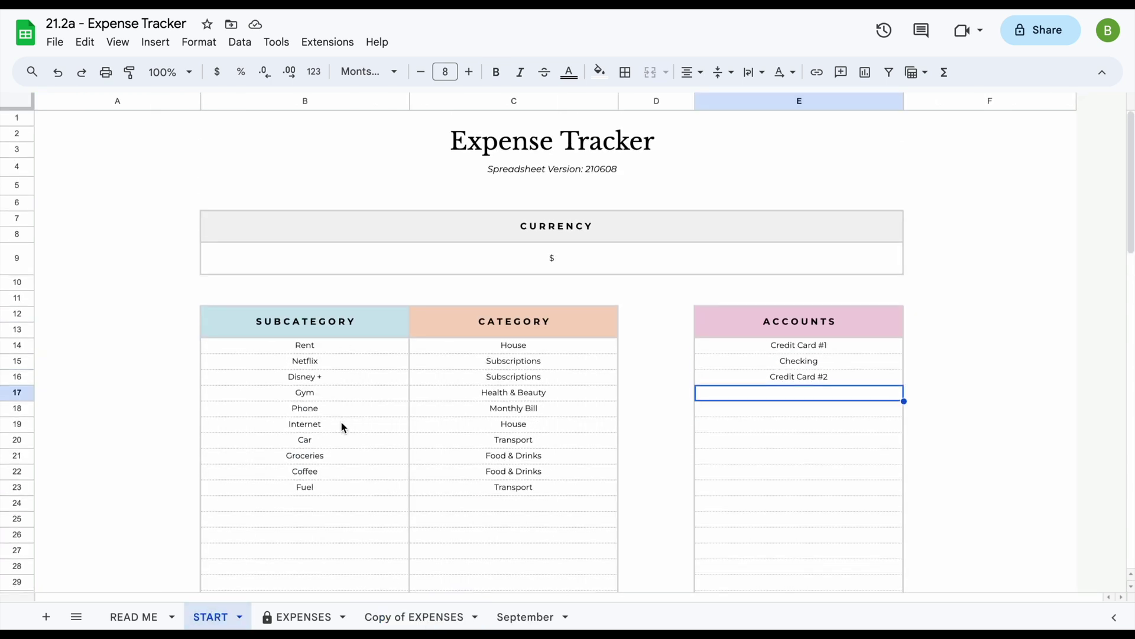
click(397, 617)
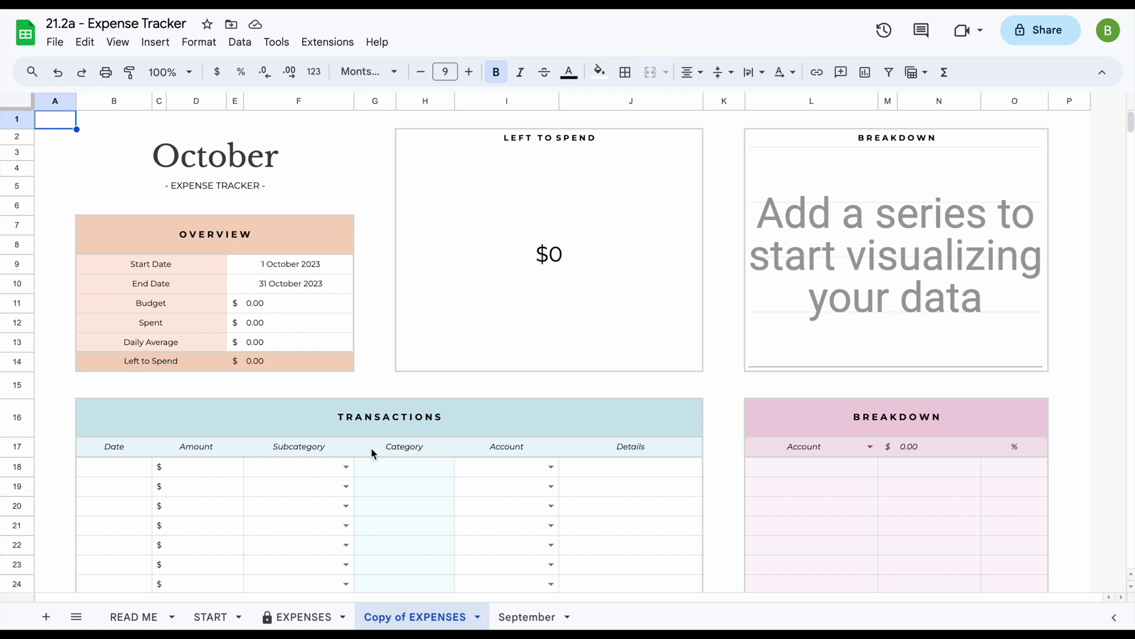